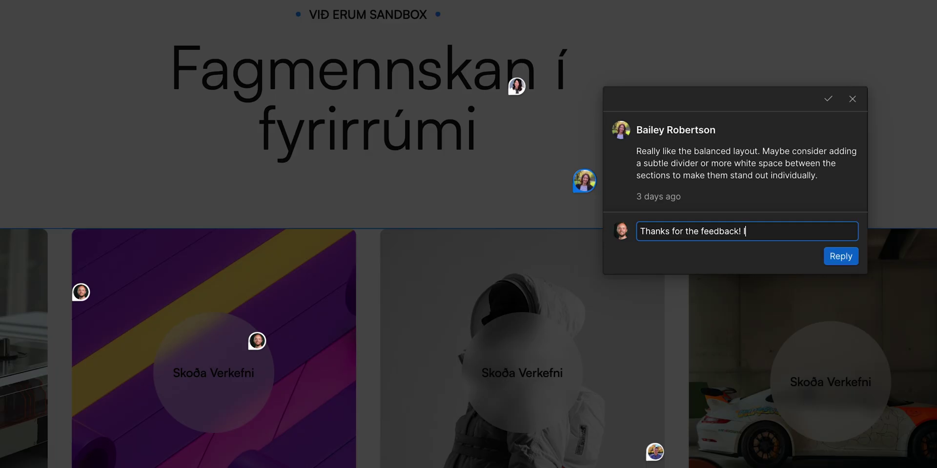
Finish typing the comment reply ending with 'll explore that'
text('ll explore that)
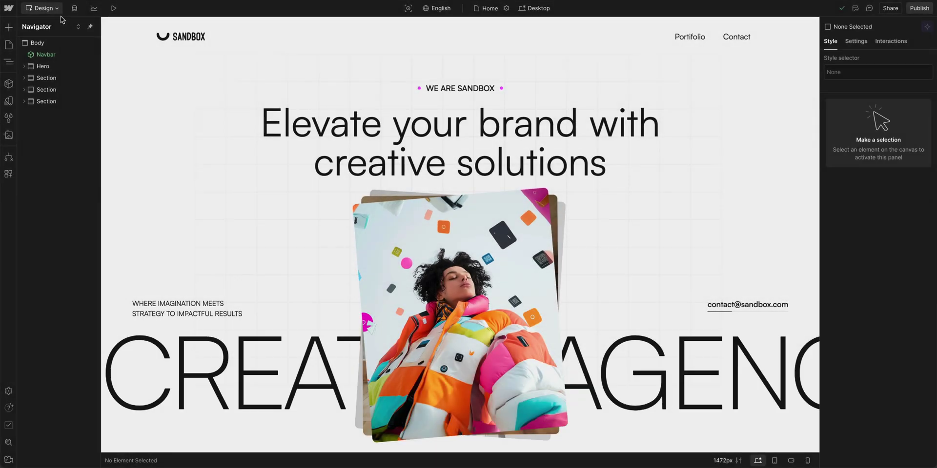
click(56, 9)
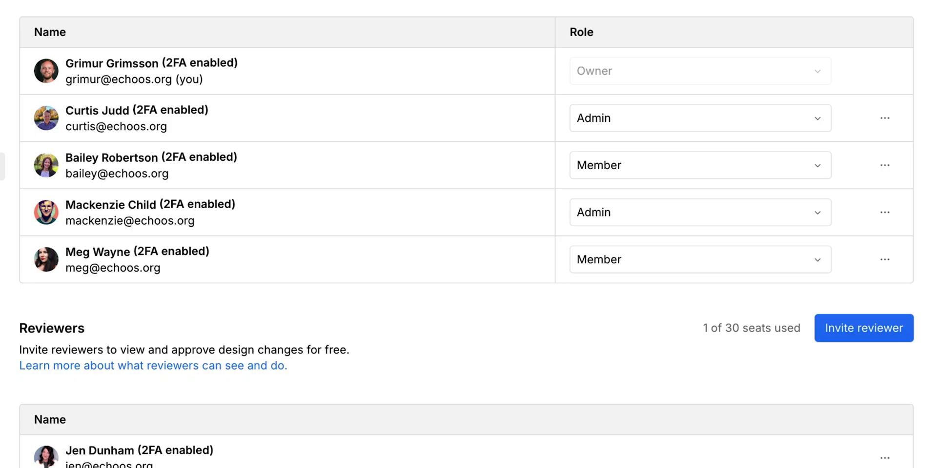
scroll(469, 234, down, 5)
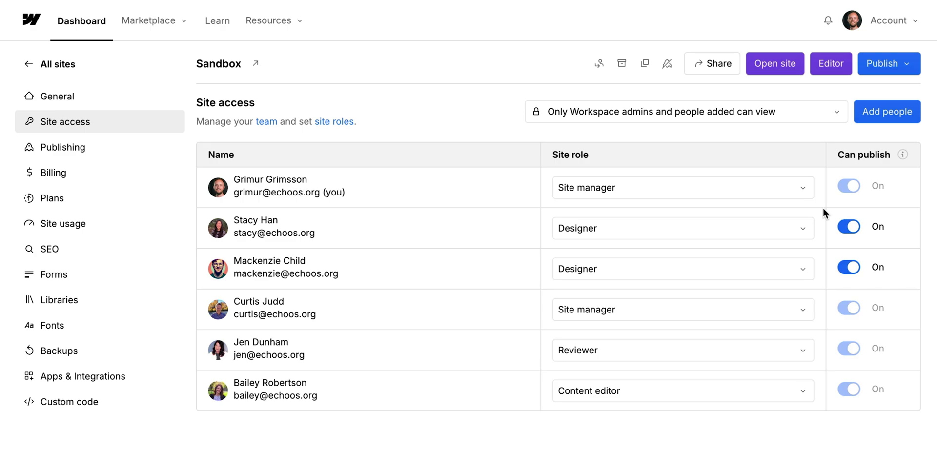
click(801, 190)
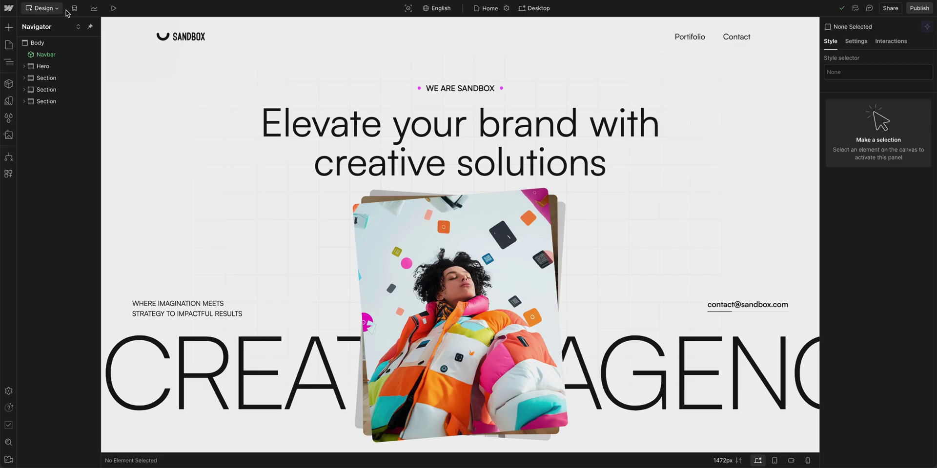
click(72, 10)
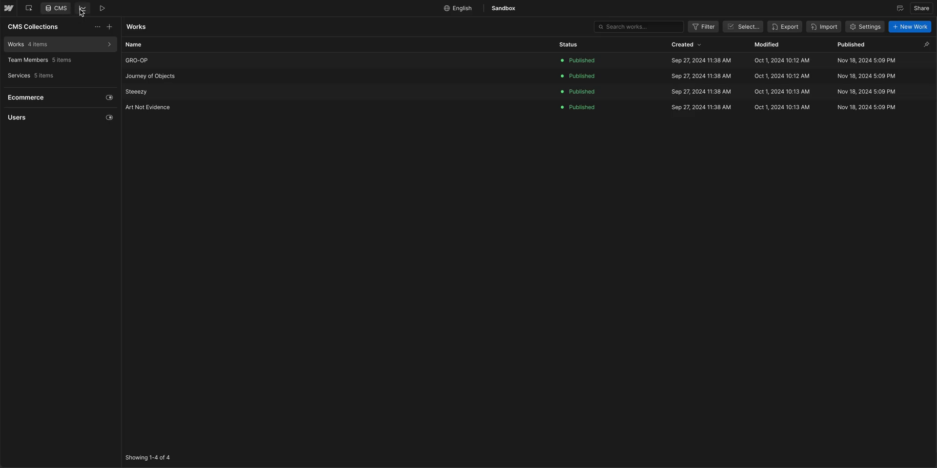
click(128, 13)
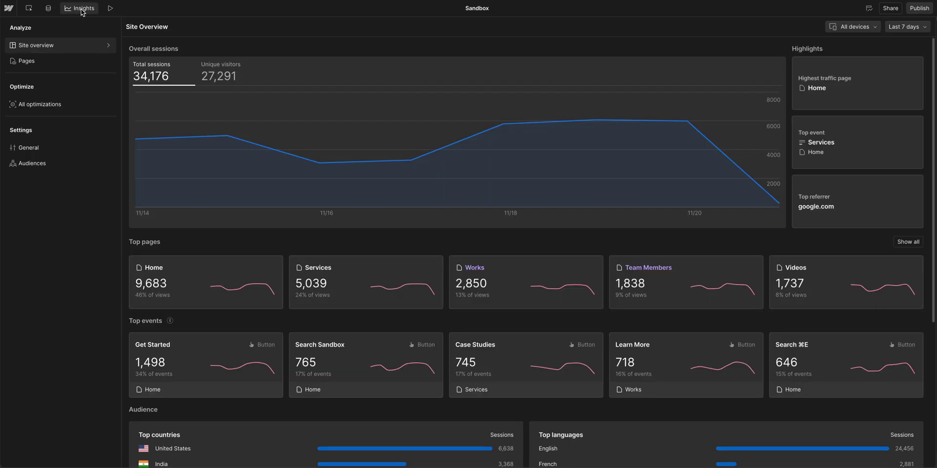
click(70, 104)
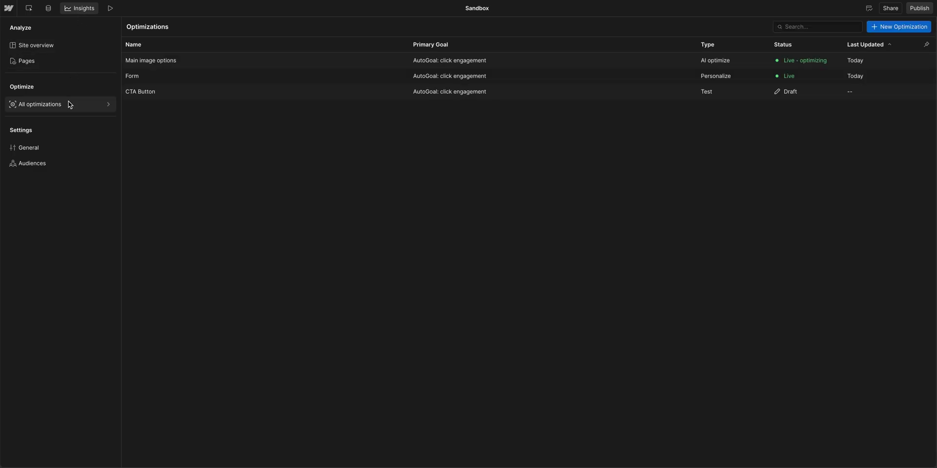
click(89, 13)
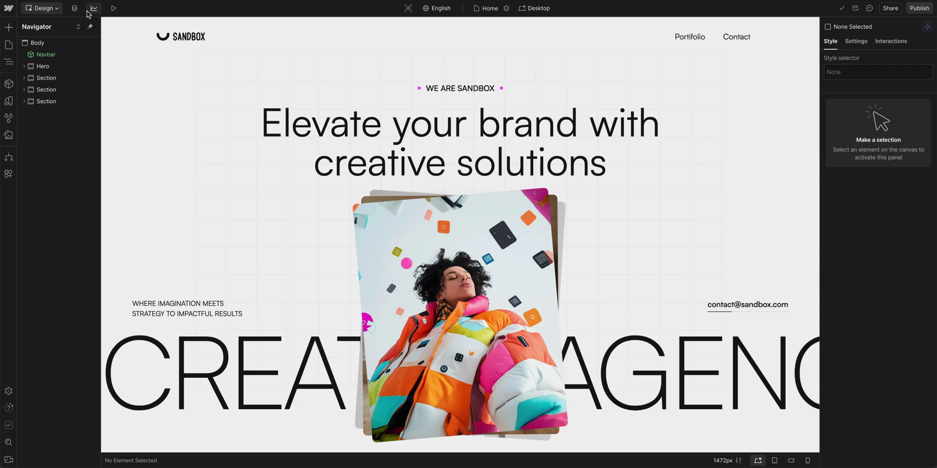
Toggle Preview on and off, and glance at the page's Optimizations list
click(113, 8)
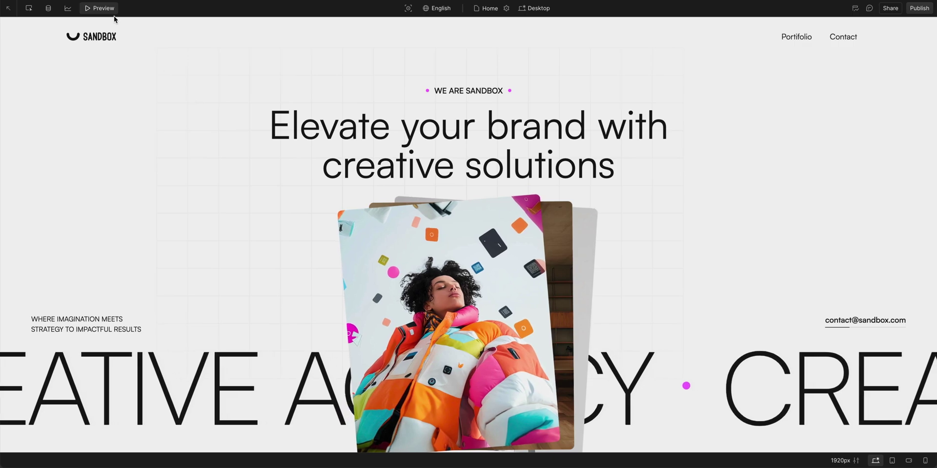
key(Escape)
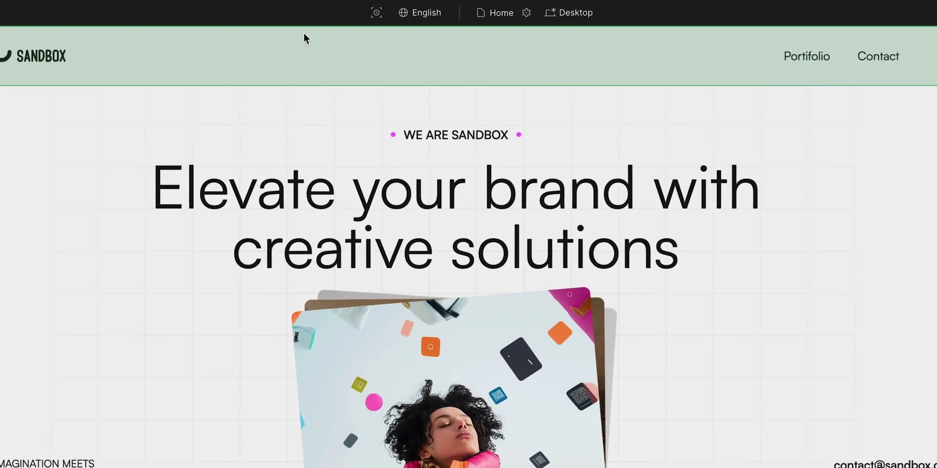
click(391, 10)
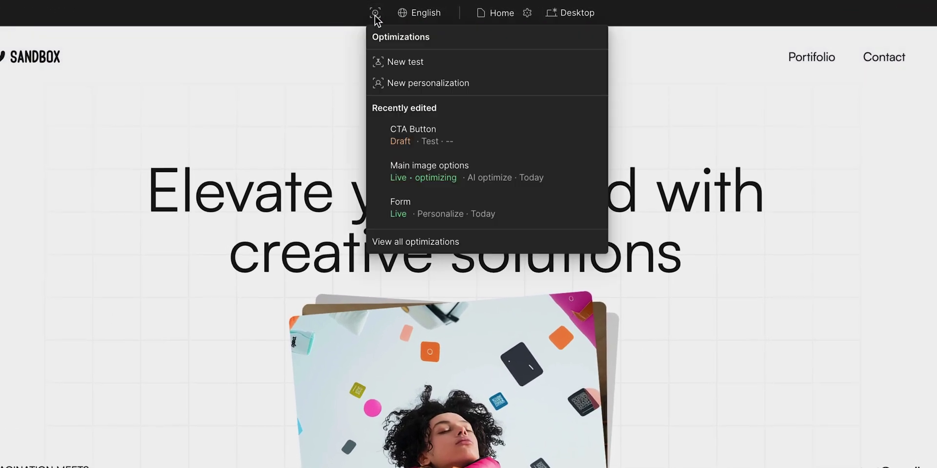
click(375, 13)
Switch the canvas to the Icelandic locale, open the Works page, and view the breakpoint list
click(422, 13)
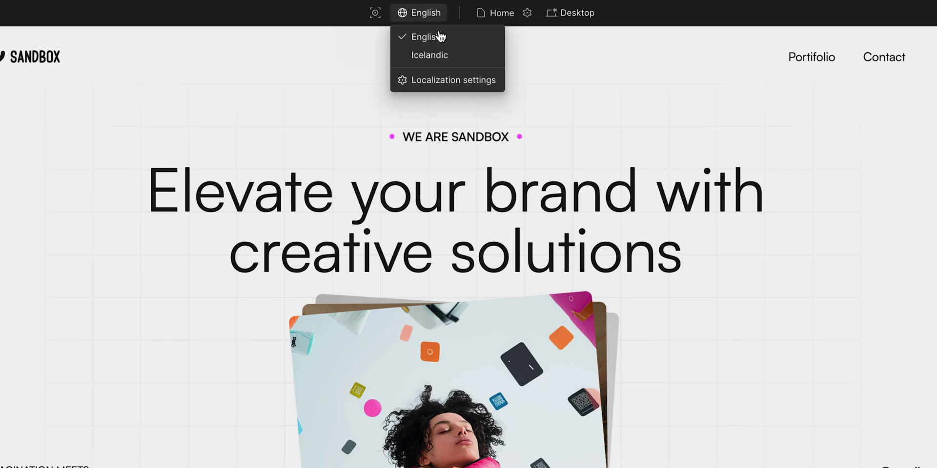
click(458, 55)
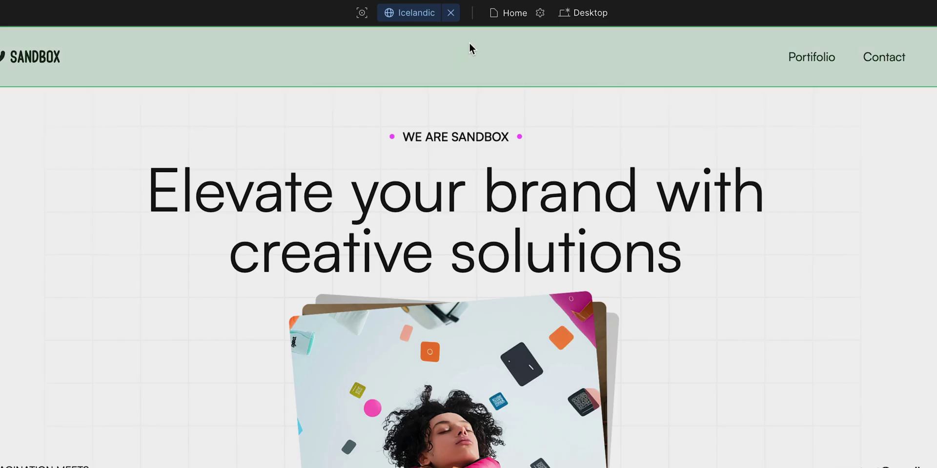
click(510, 14)
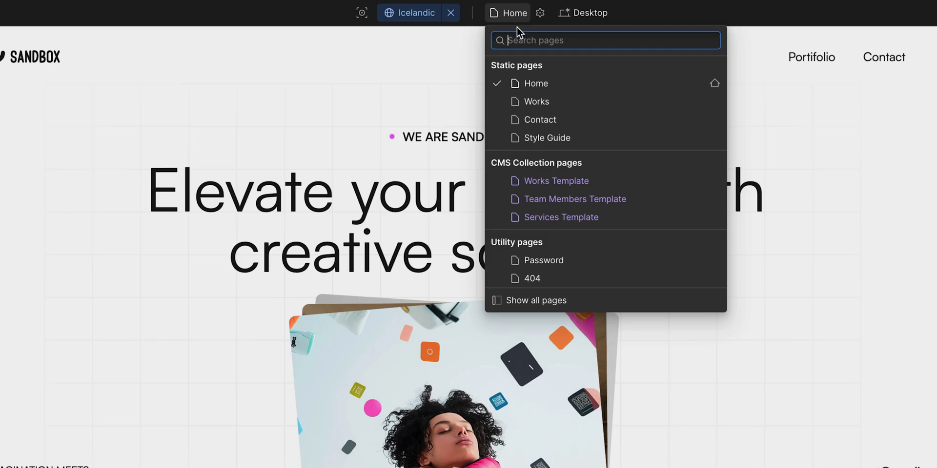
click(553, 101)
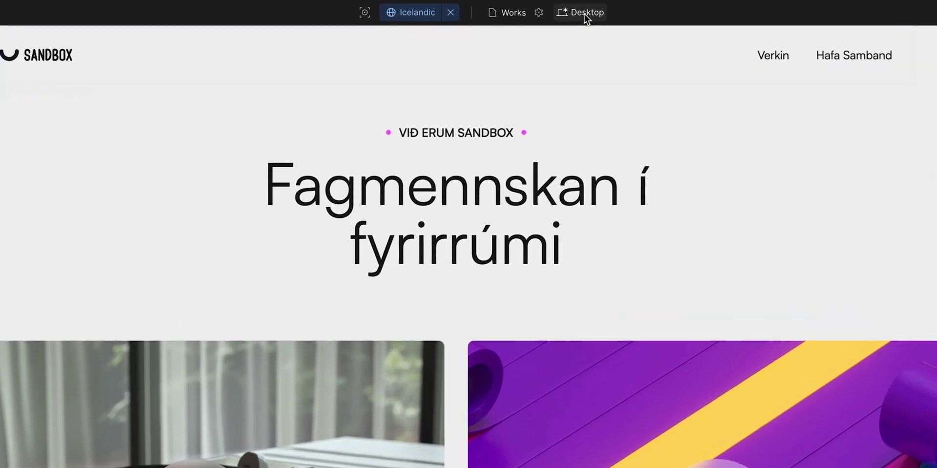
click(586, 13)
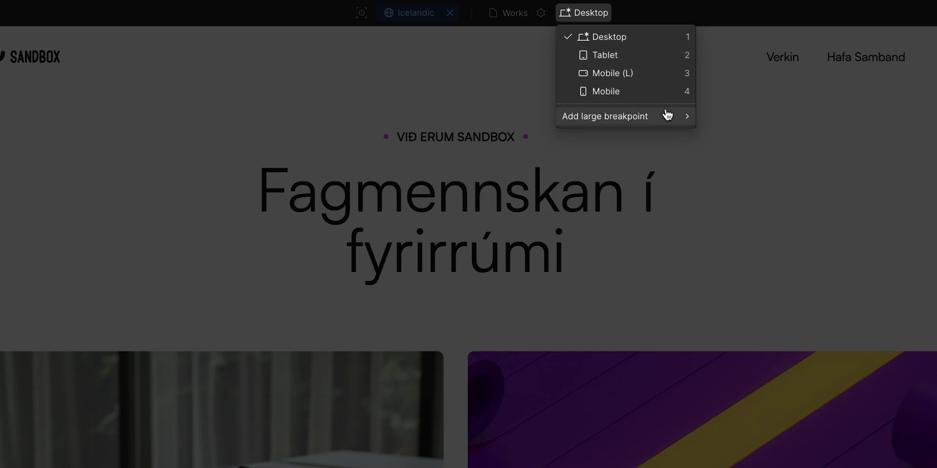
mouse_move(669, 117)
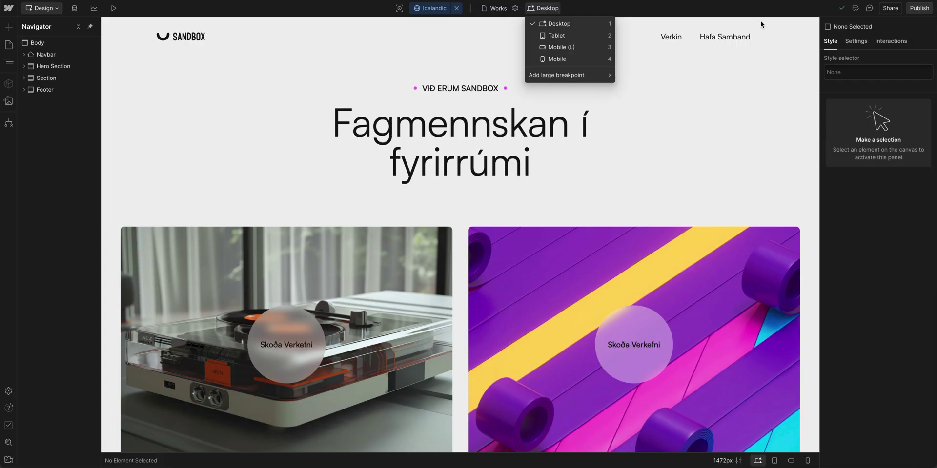
Glance at the Works page's Insights analytics and its Comments, then close both
click(804, 10)
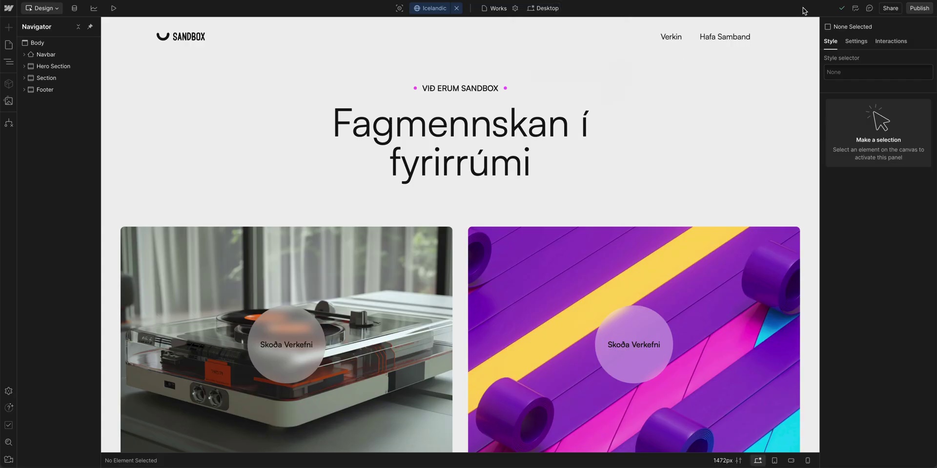
click(855, 8)
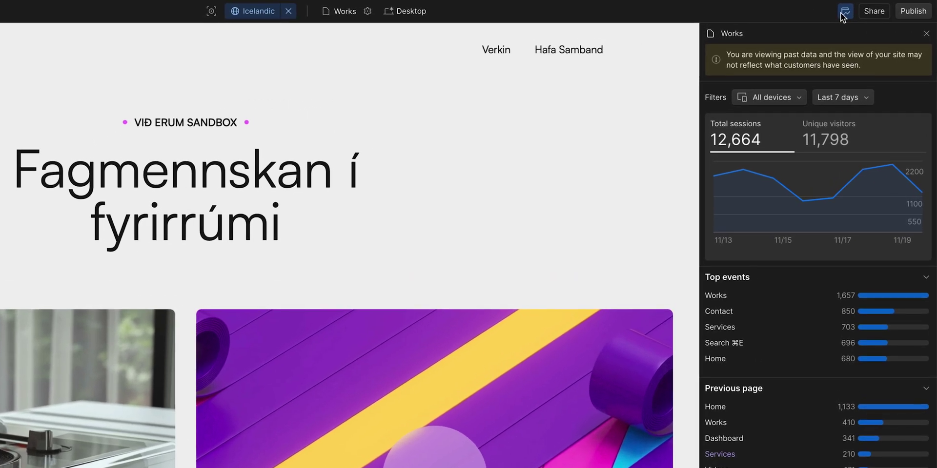
click(842, 13)
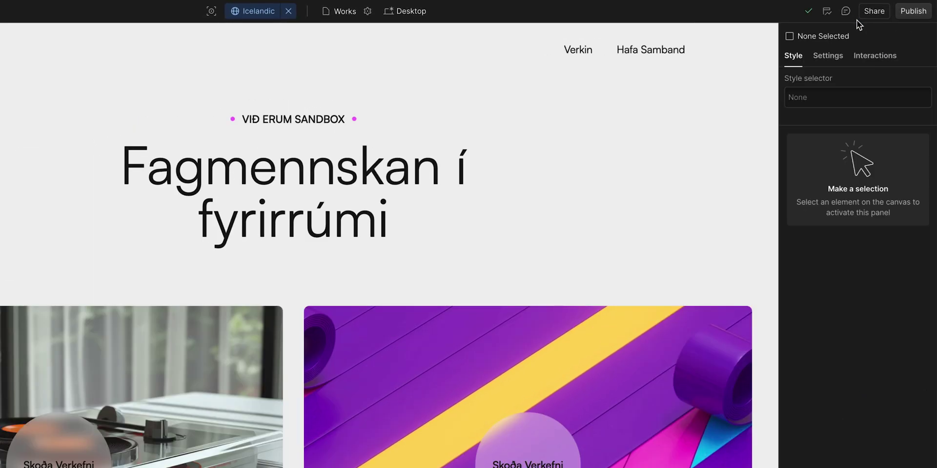
click(845, 12)
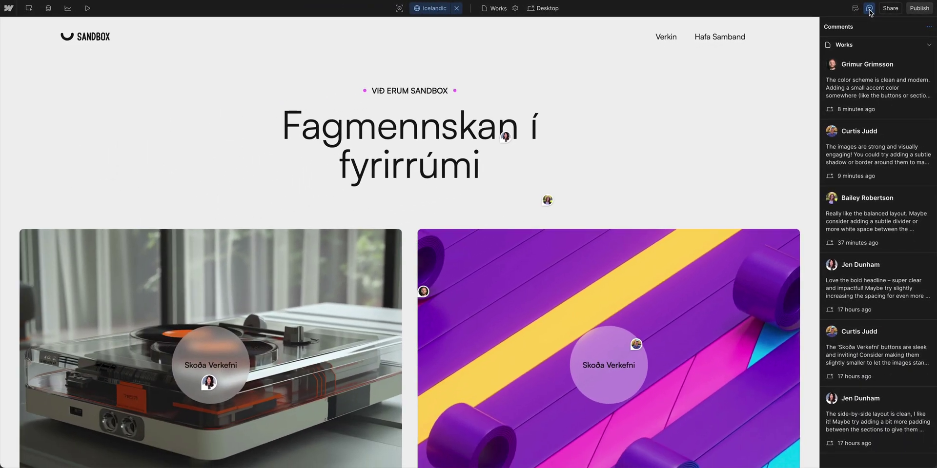
click(869, 8)
Turn on read-only link sharing and publish to the selected staging and production domains
click(890, 8)
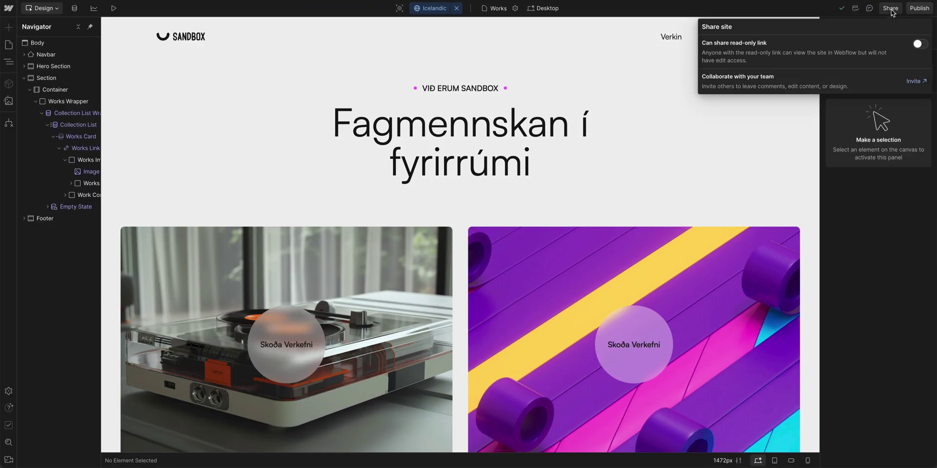
click(918, 45)
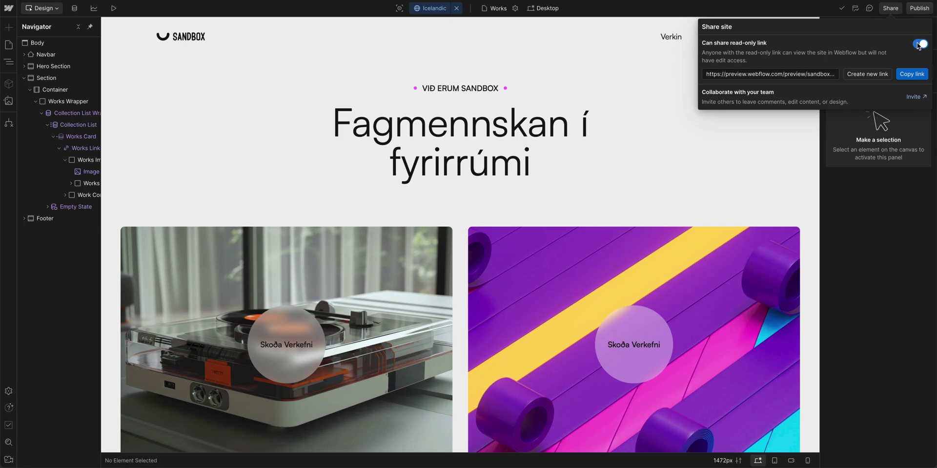
click(893, 10)
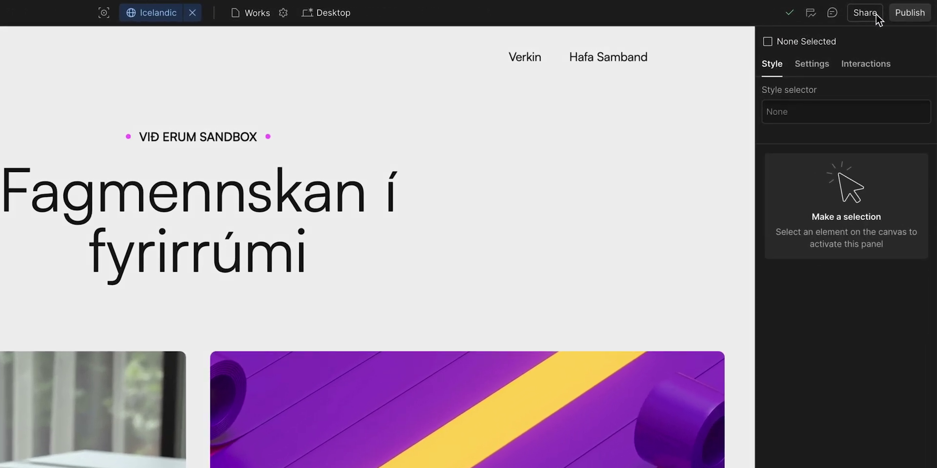
click(905, 18)
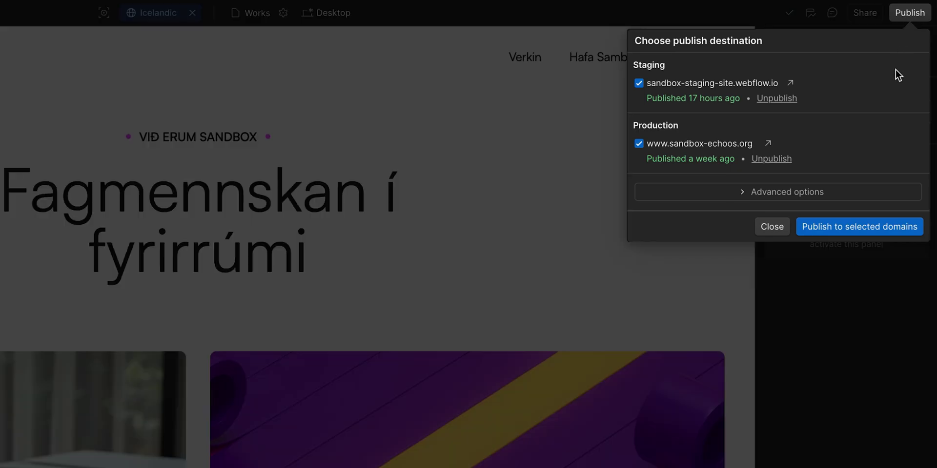
click(844, 229)
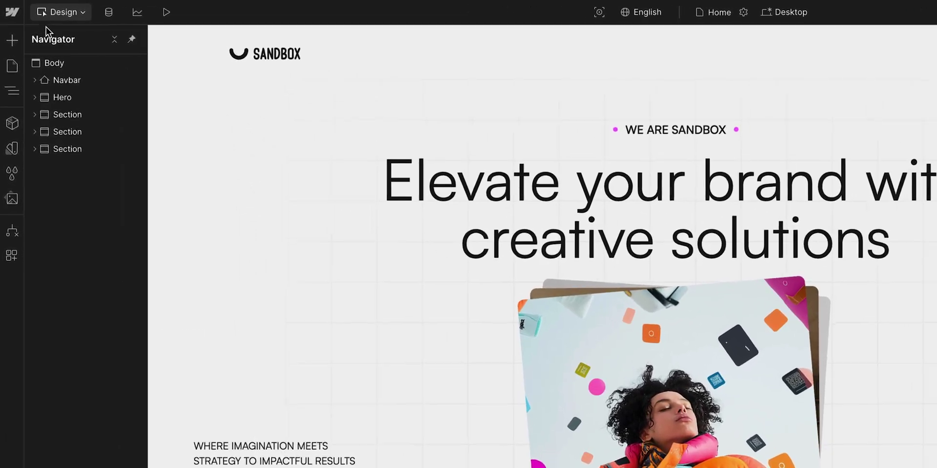
Look through the main app menu, then browse the Add panel's Elements and Layouts tab
click(17, 12)
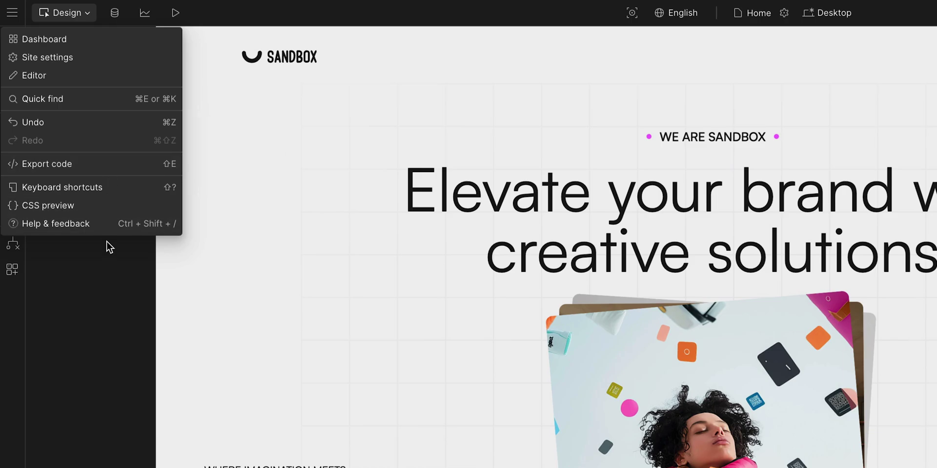
click(108, 251)
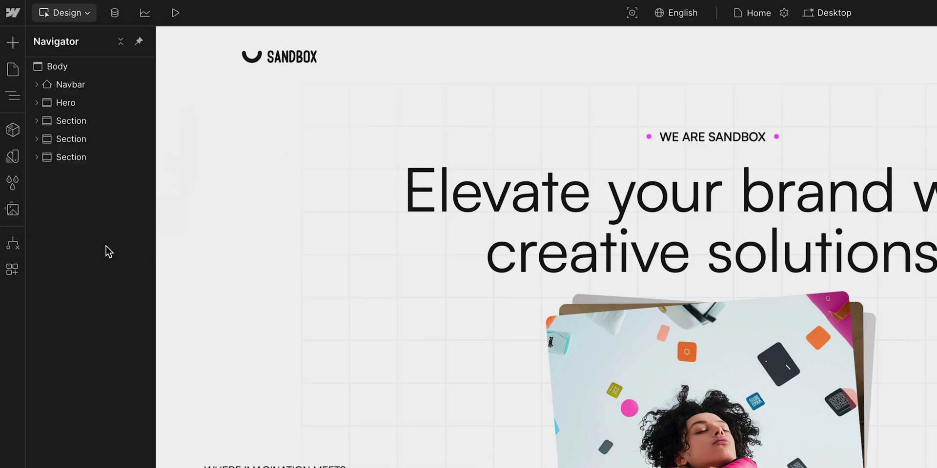
click(13, 44)
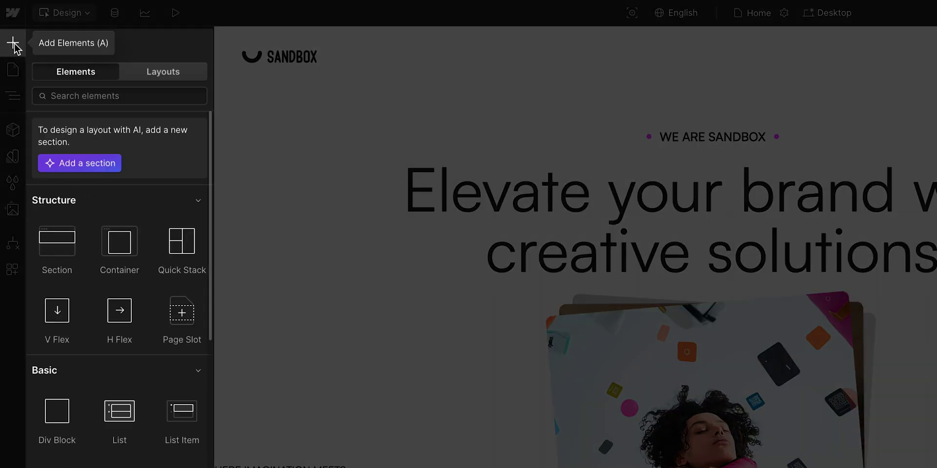
scroll(88, 204, down, 5)
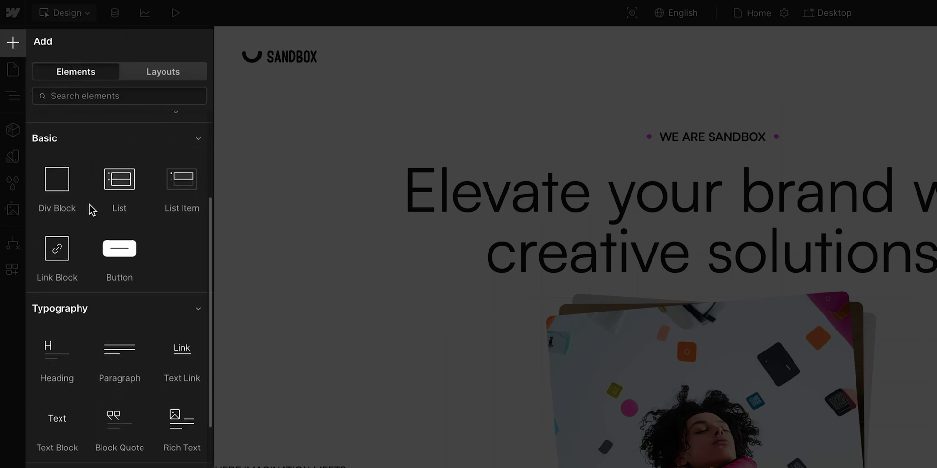
scroll(89, 204, down, 9)
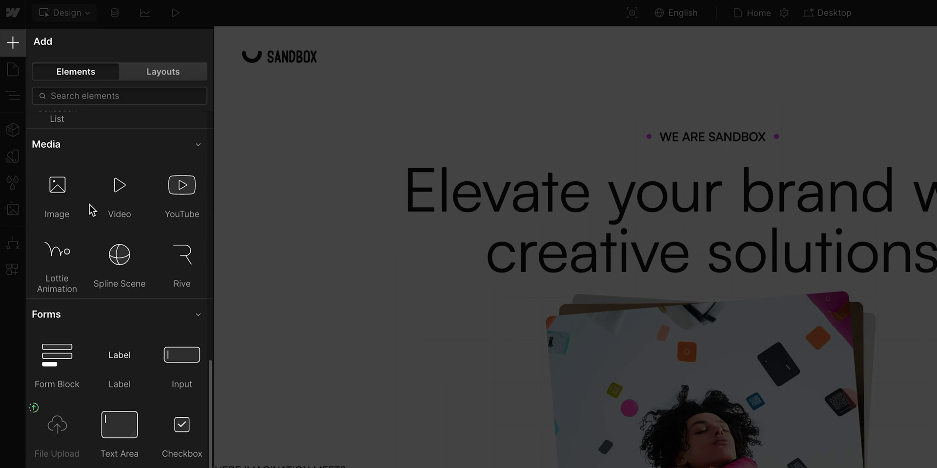
click(166, 78)
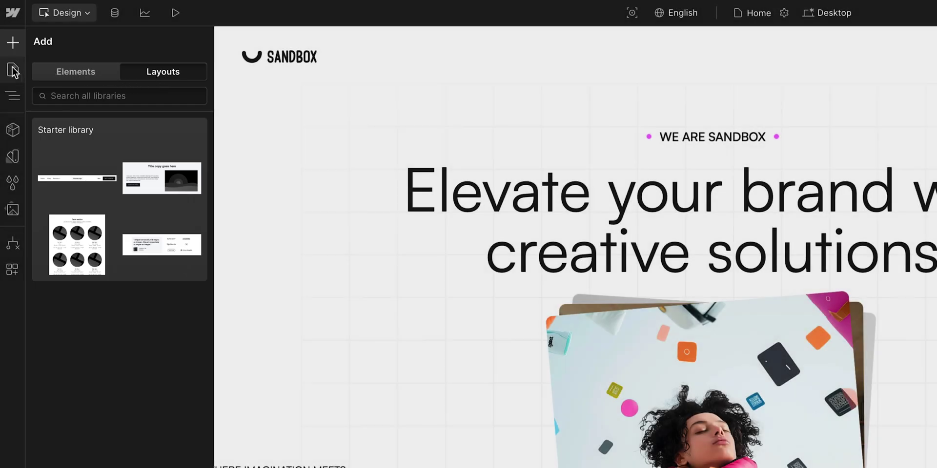
Open the Home page's settings from the Pages panel and scroll through them
click(13, 71)
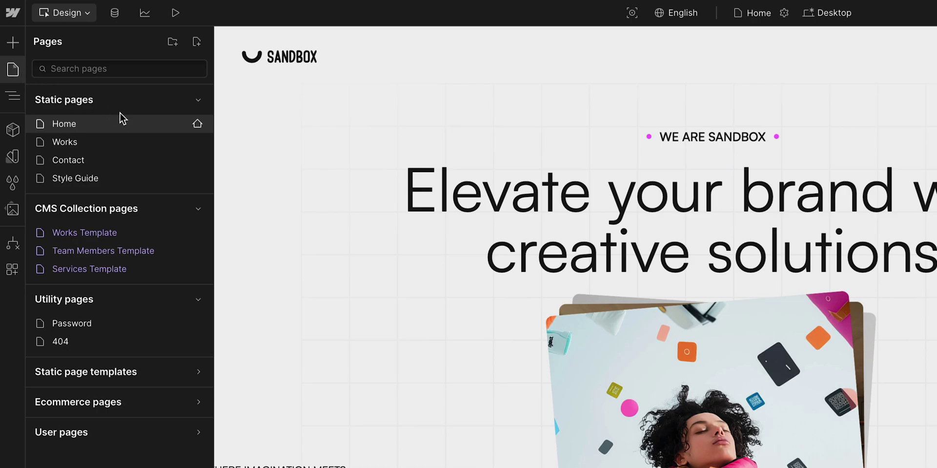
click(196, 124)
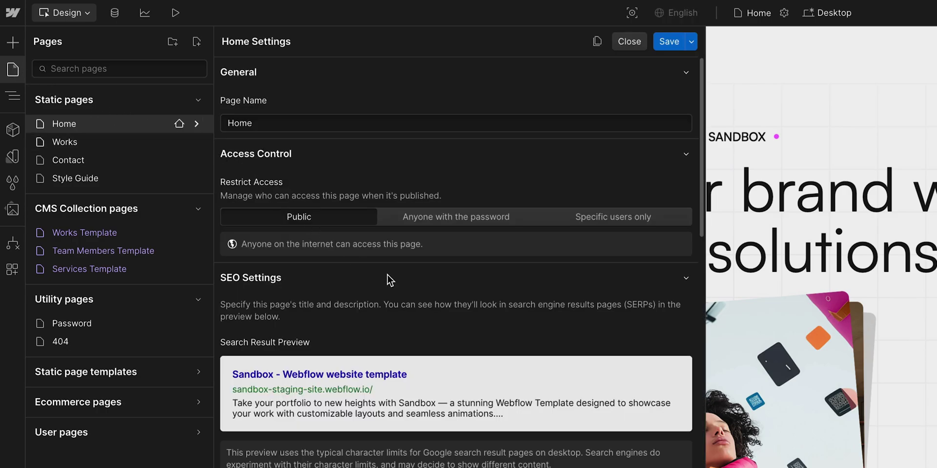
scroll(387, 274, down, 5)
scroll(388, 274, down, 12)
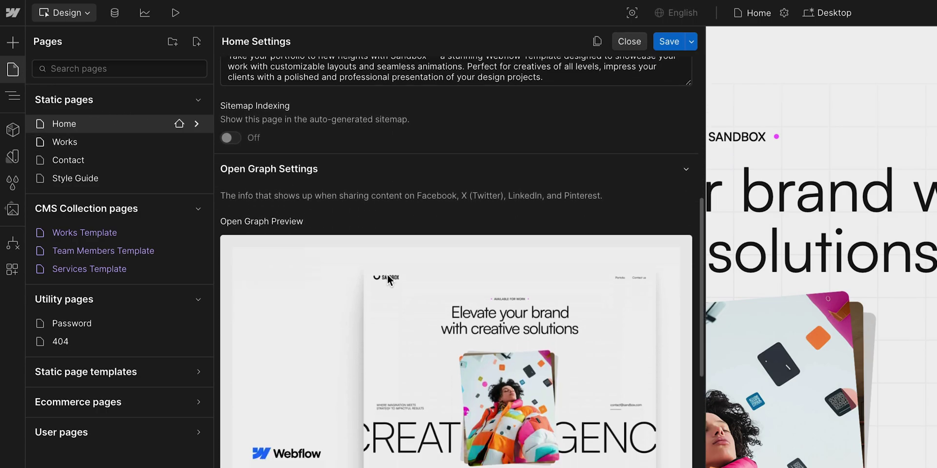
scroll(388, 275, down, 15)
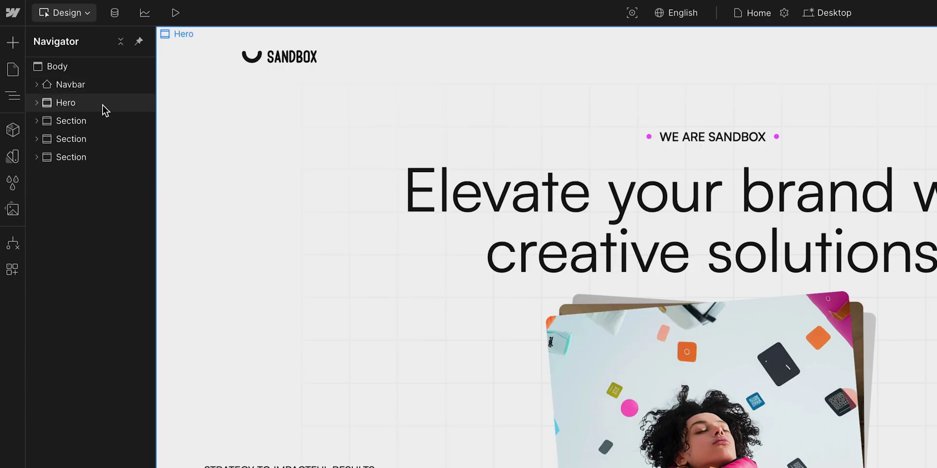
In the Navigator, expand the first Section's Container and Text Images Wrapper, then select the second Section
click(91, 118)
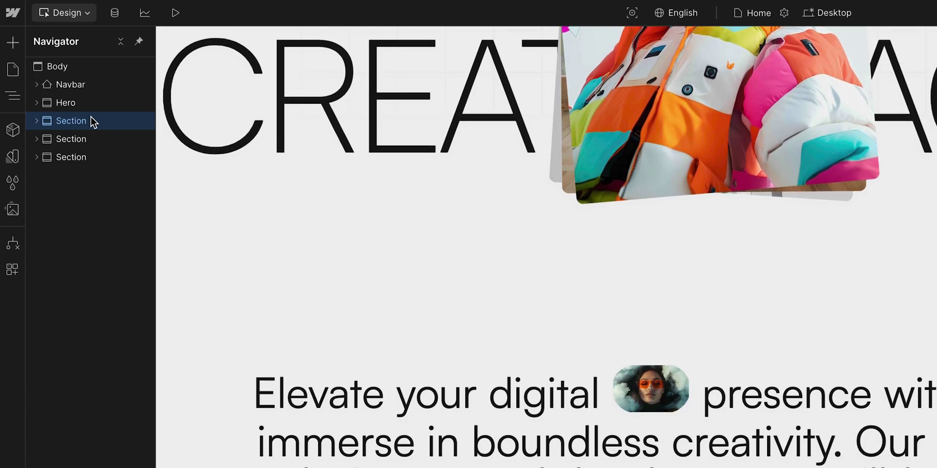
click(37, 121)
click(44, 138)
click(55, 156)
click(47, 90)
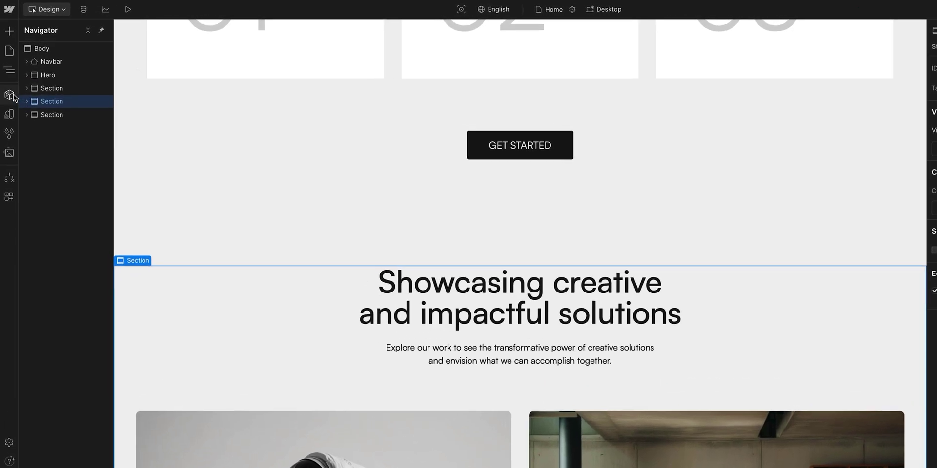
Browse the Components and Variables panels, then list where the Heading 1 style is used
click(8, 84)
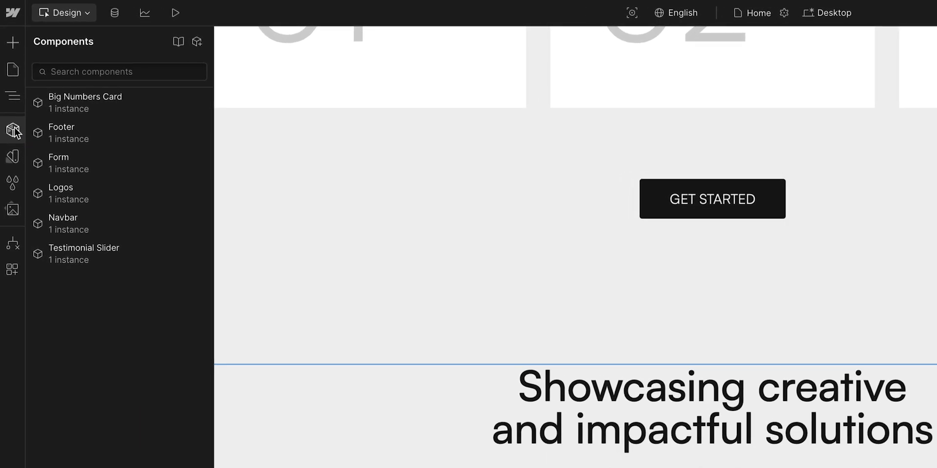
mouse_move(104, 215)
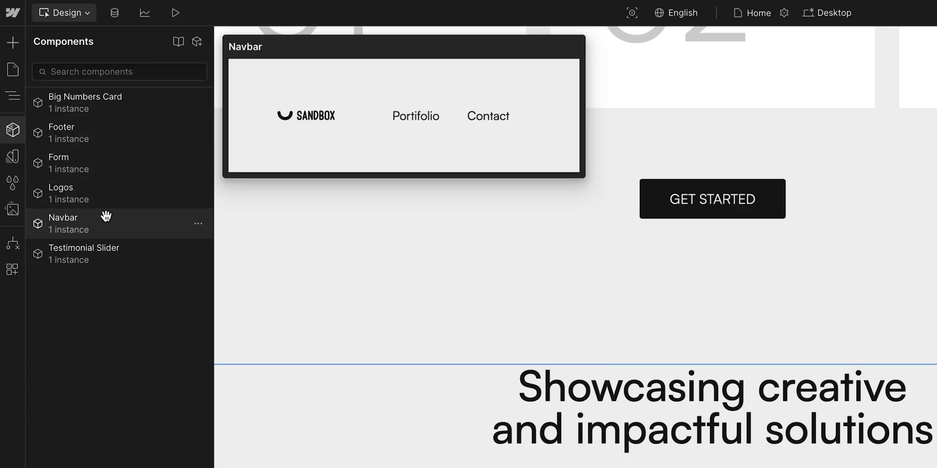
mouse_move(128, 139)
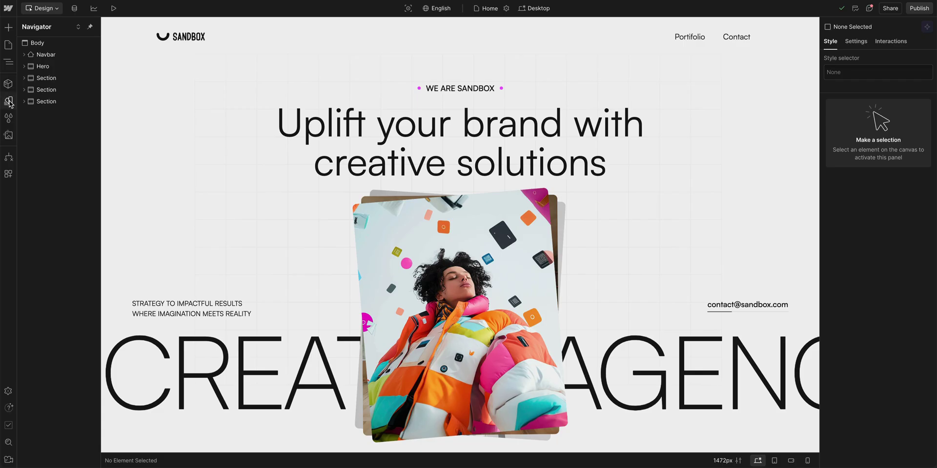
click(13, 156)
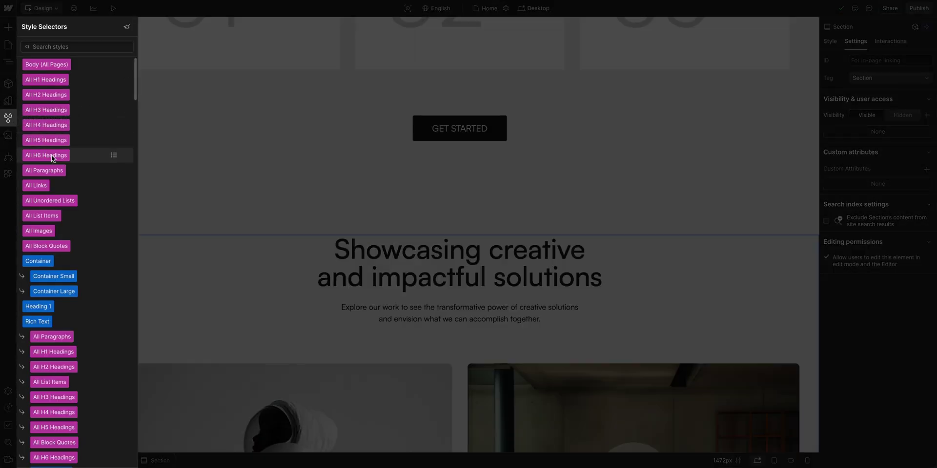
scroll(86, 180, down, 2)
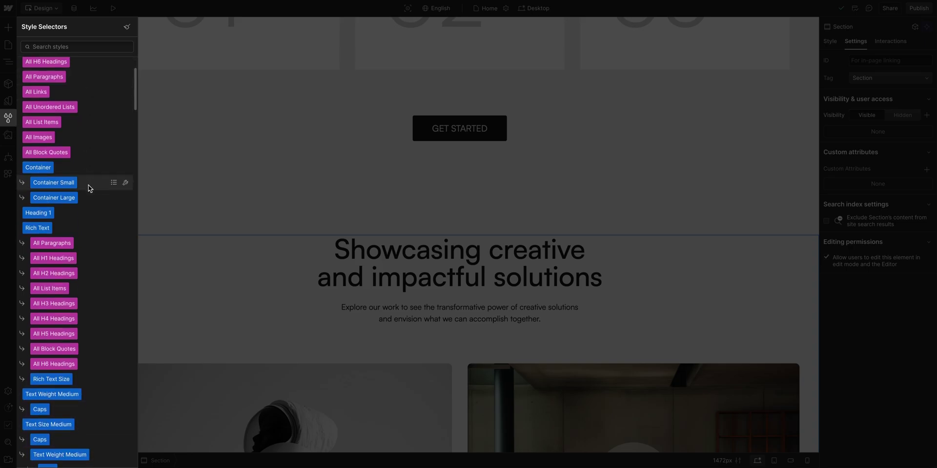
click(114, 213)
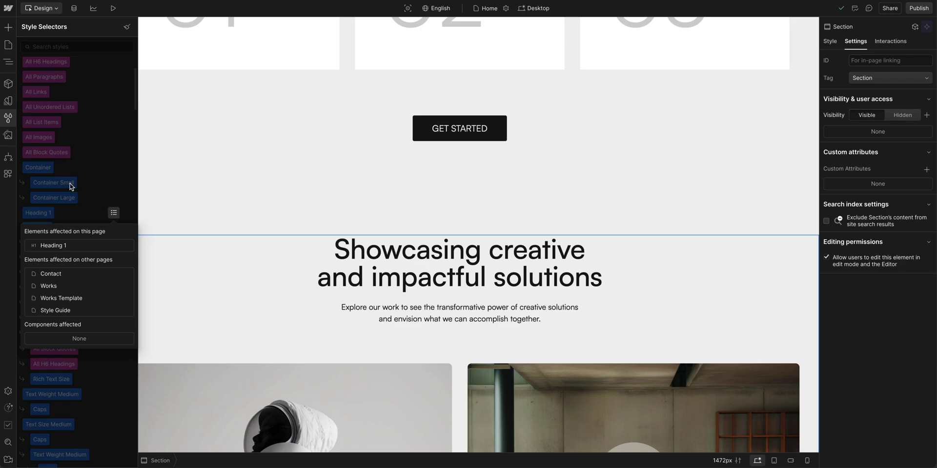
Select the first asset in the Assets library and view it as a narrow panel
click(8, 136)
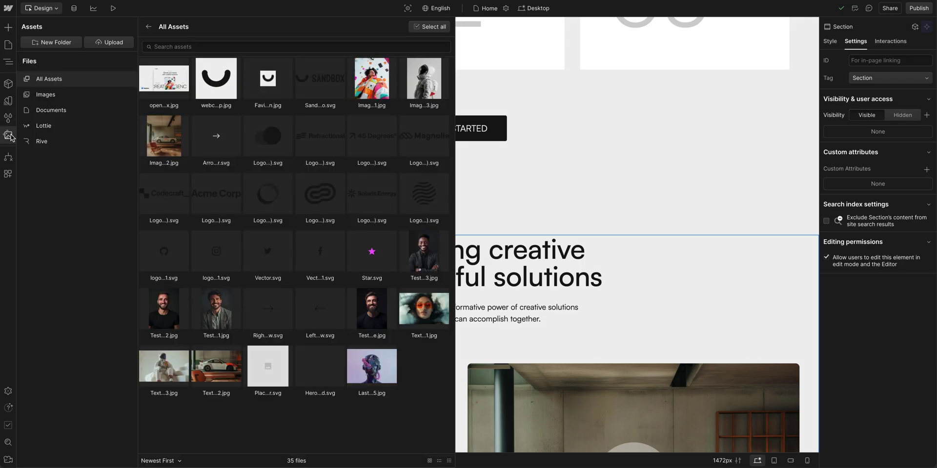
click(182, 107)
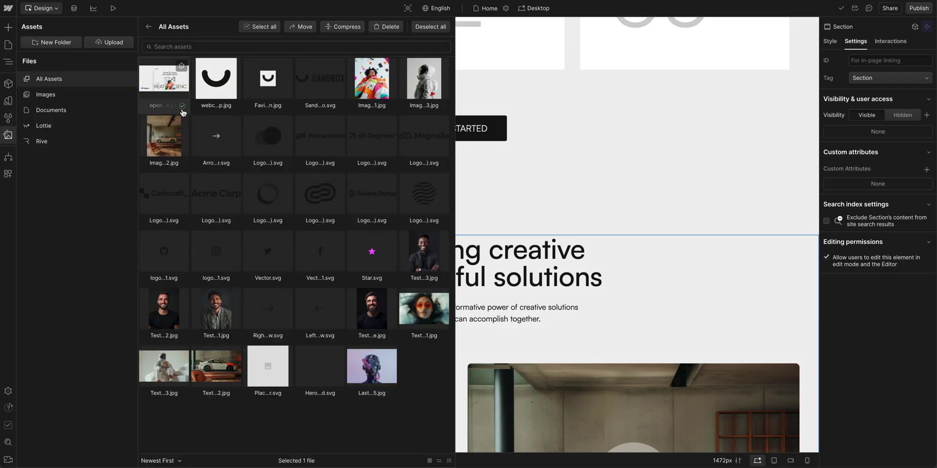
click(149, 28)
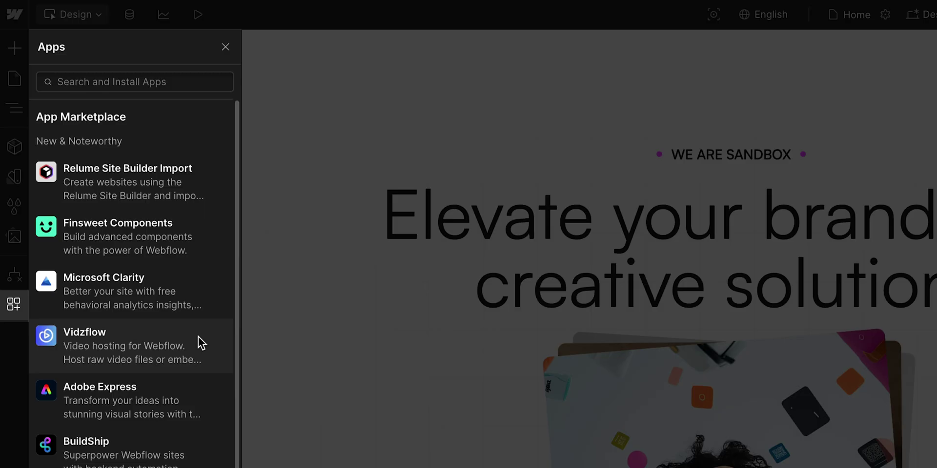
scroll(113, 192, down, 3)
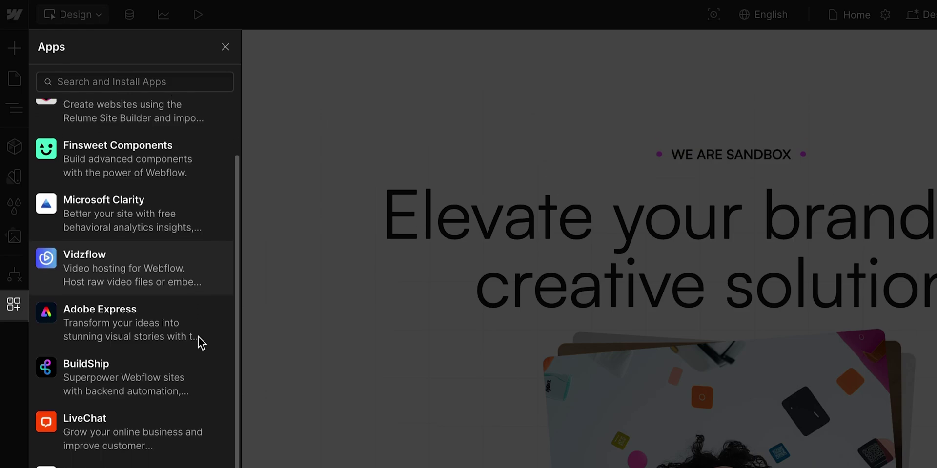
scroll(198, 337, down, 2)
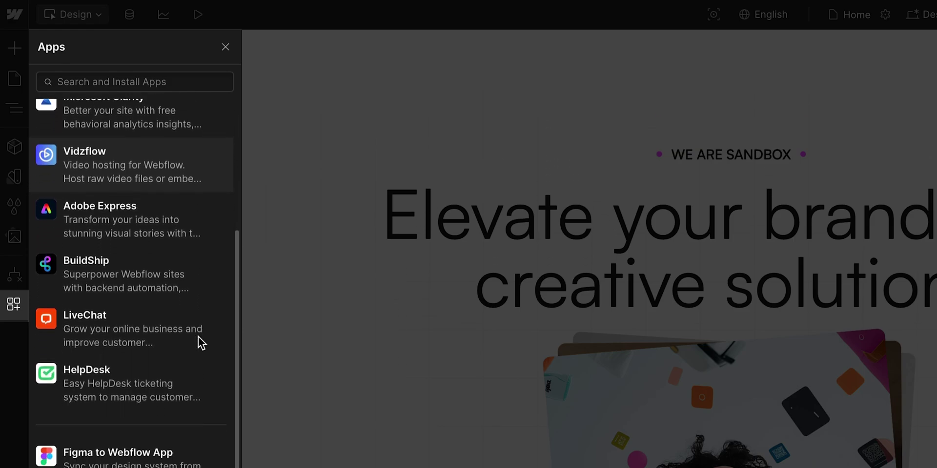
scroll(198, 338, down, 2)
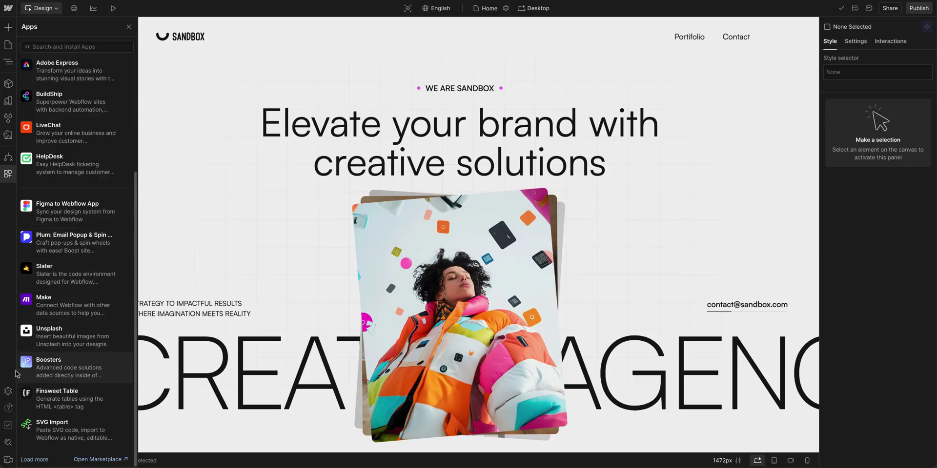
Open site settings and view the Backups and Localization sections
click(7, 390)
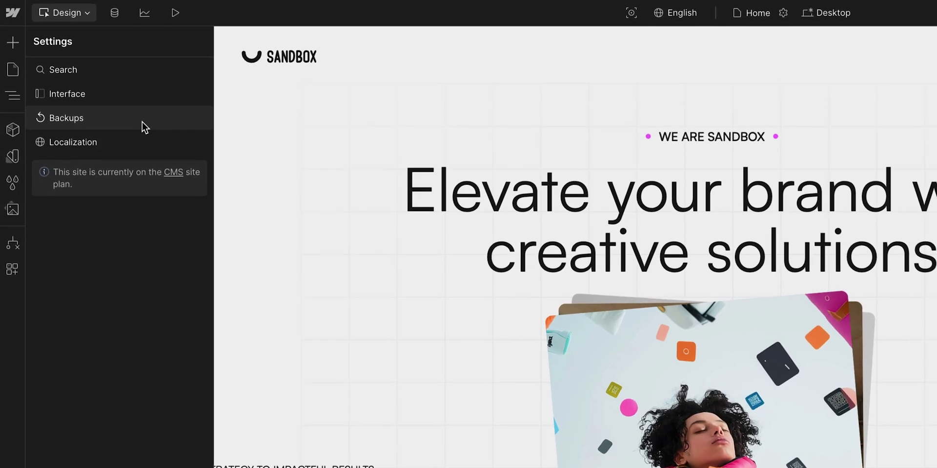
click(142, 121)
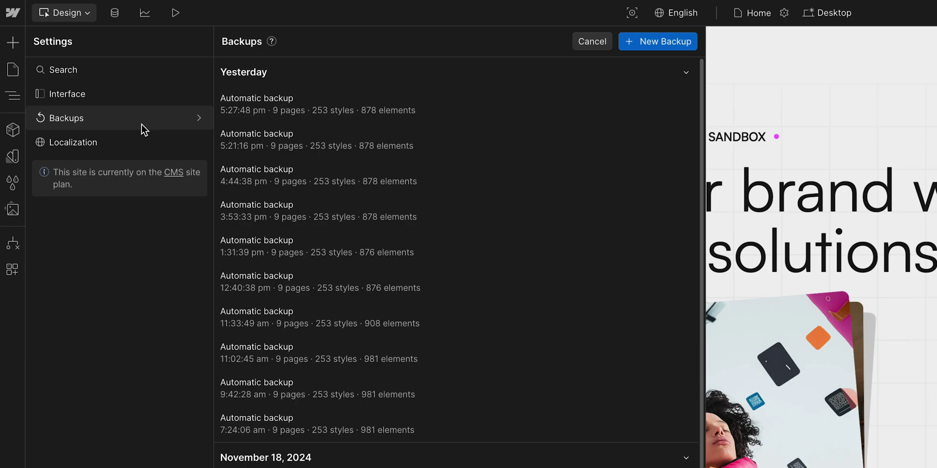
click(142, 140)
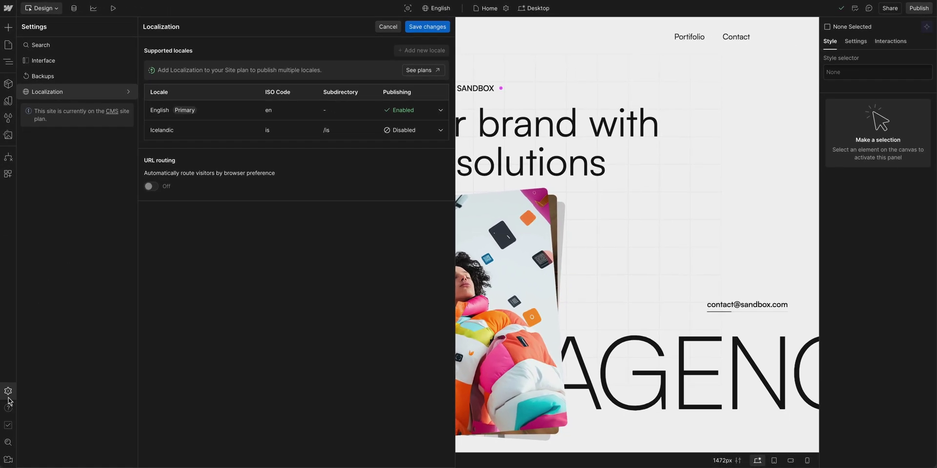
Check Help and the page audits, search Find anything for 'coffee', and open Video Tutorials
click(8, 407)
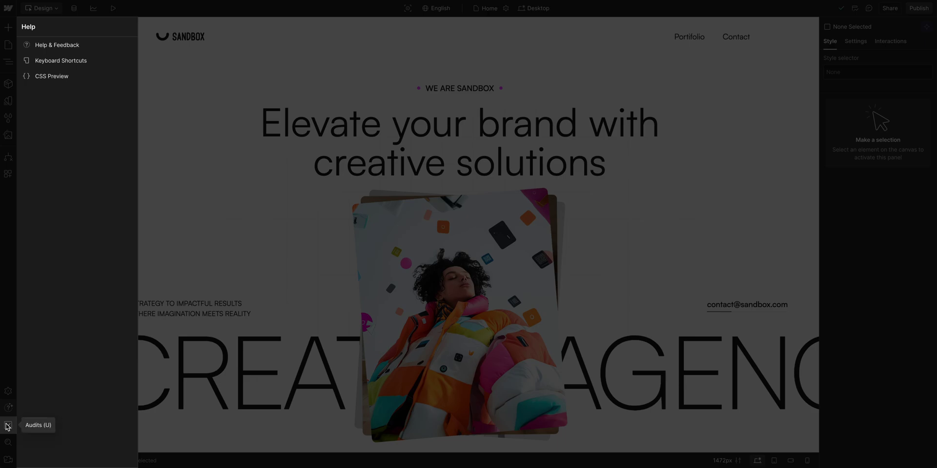
click(7, 426)
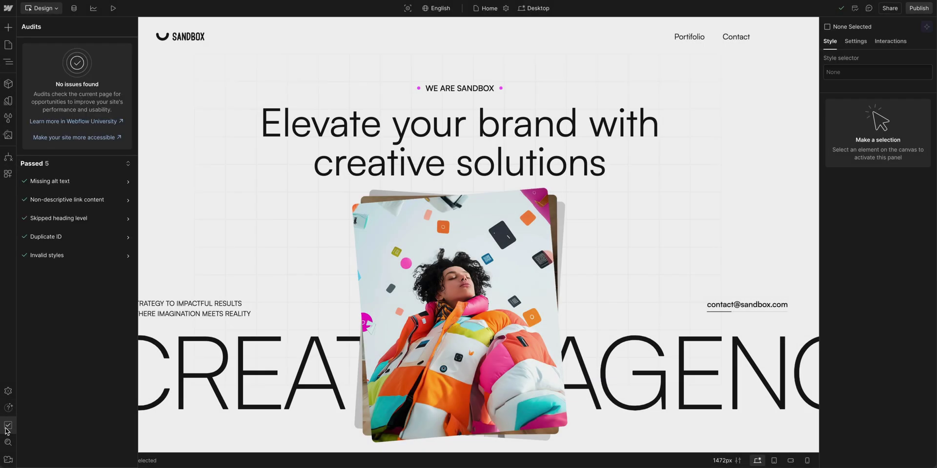
click(7, 442)
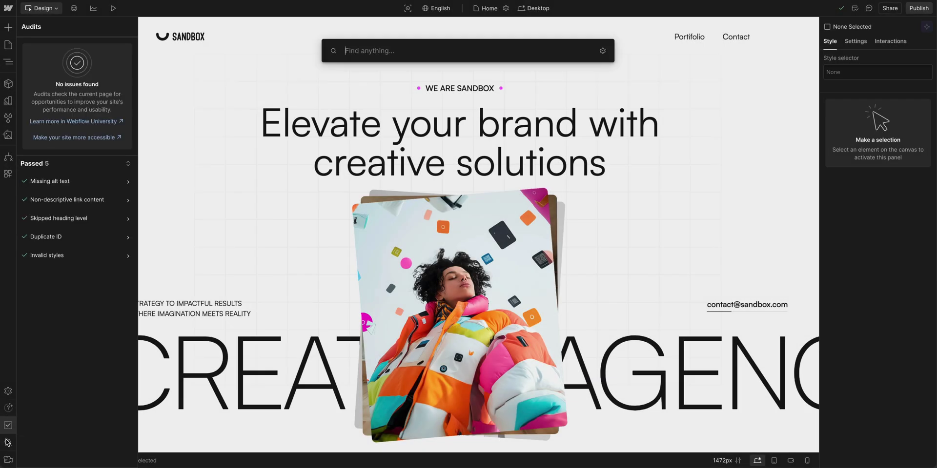
text(coffee)
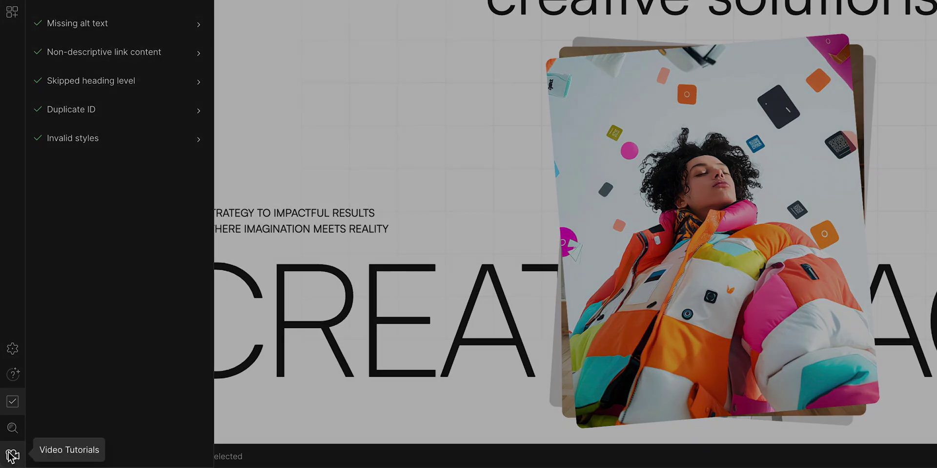
click(13, 456)
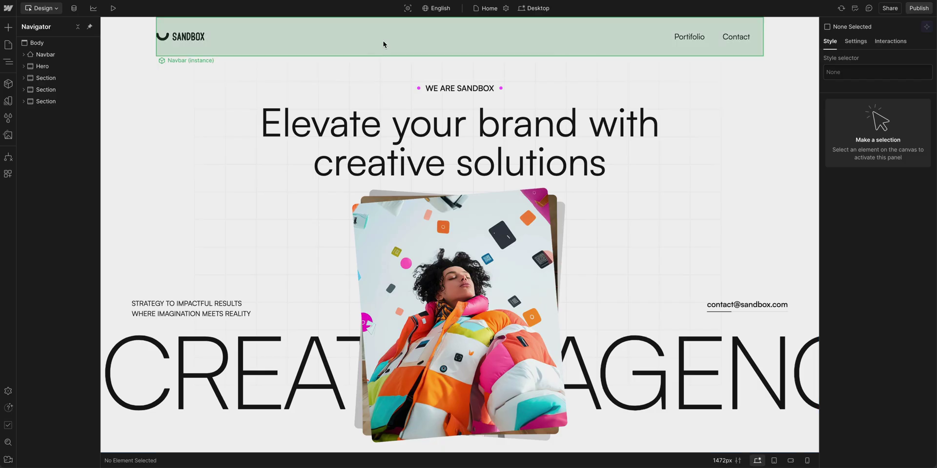
Replace 'Elevate' with 'Uplift' in the hero heading
click(386, 125)
drag(381, 124, 269, 124)
text(Uplift)
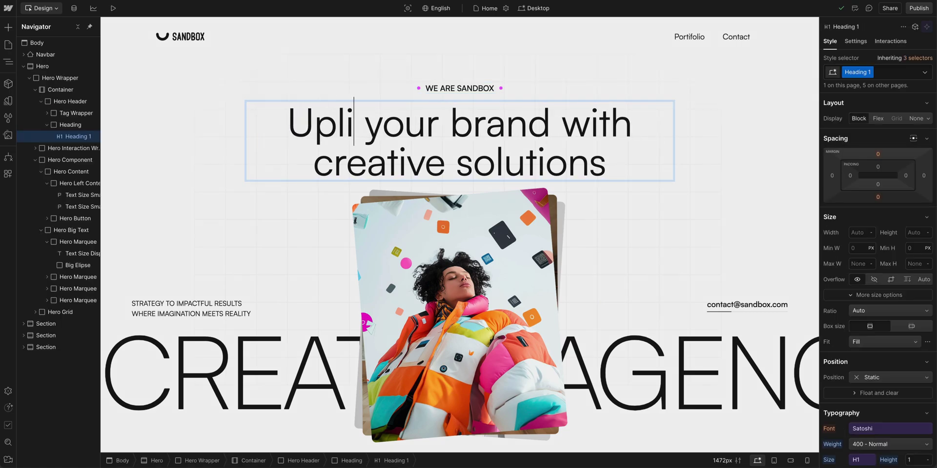
click(217, 211)
Drag the WHERE IMAGINATION MEETS REALITY tagline above the STRATEGY line and back again
click(184, 314)
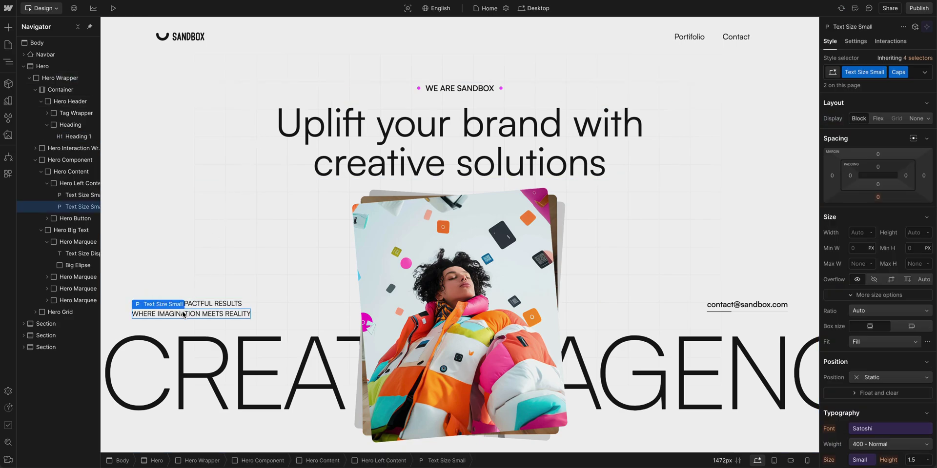
drag(184, 314, 186, 305)
click(187, 304)
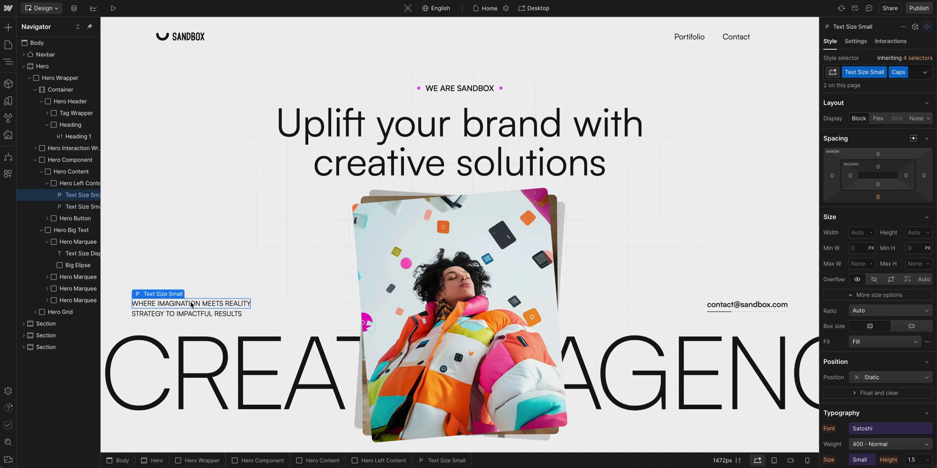
drag(191, 310, 191, 318)
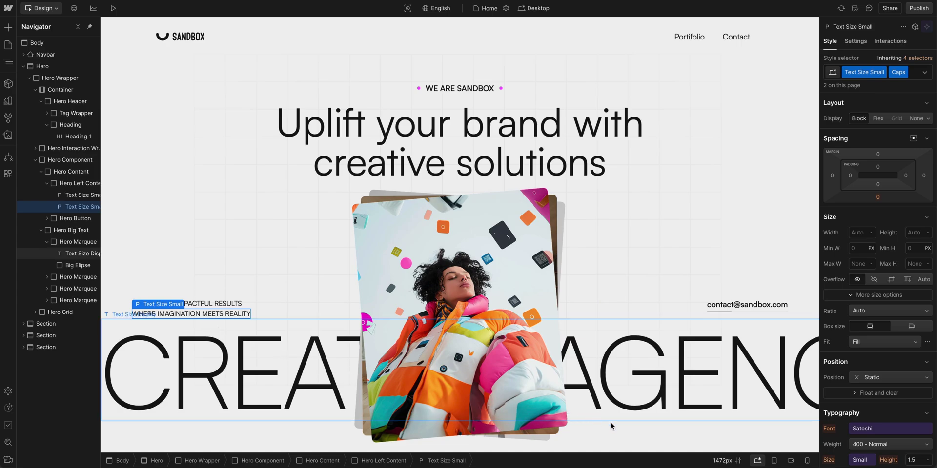
Look over the canvas settings, including the advanced options, then close them
click(723, 461)
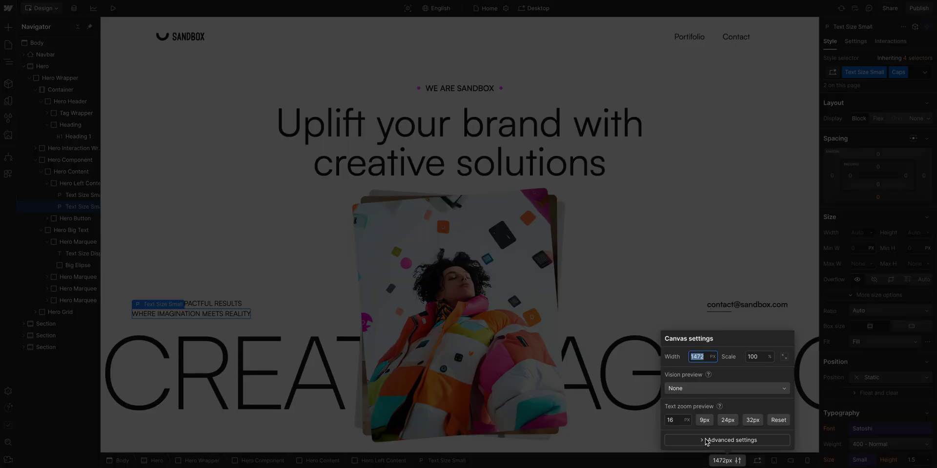
click(707, 440)
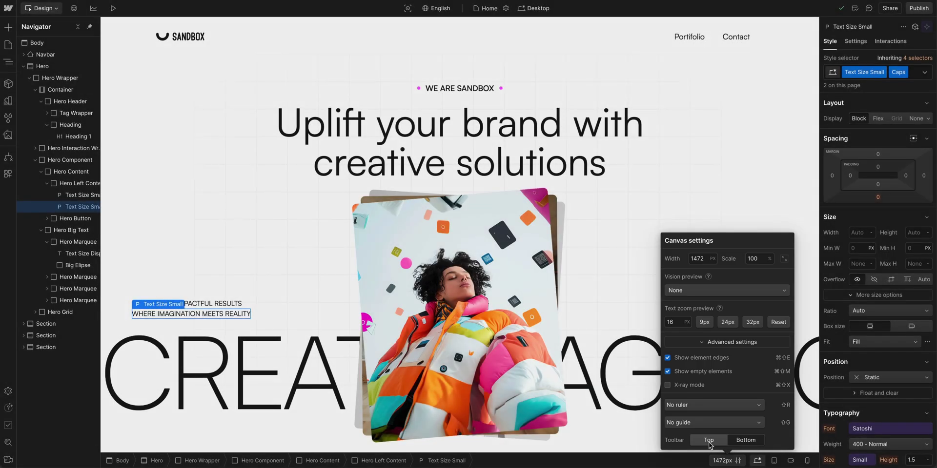
click(722, 461)
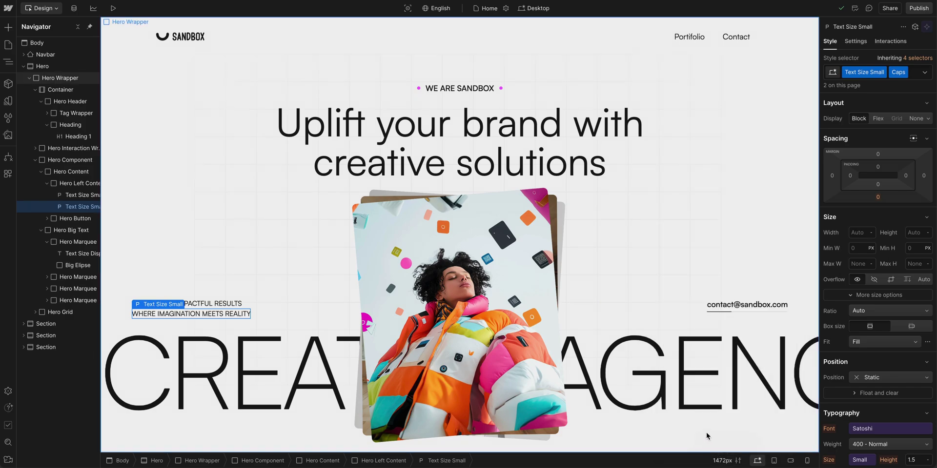
Scroll to the project cards and check them at Mobile Landscape, Mobile Portrait and Tablet widths
scroll(705, 434, down, 1)
scroll(705, 433, down, 10)
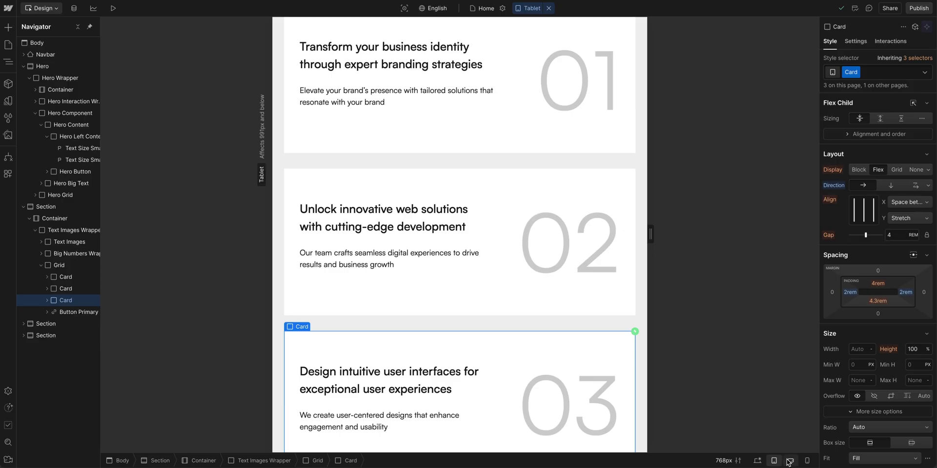
click(790, 461)
click(806, 461)
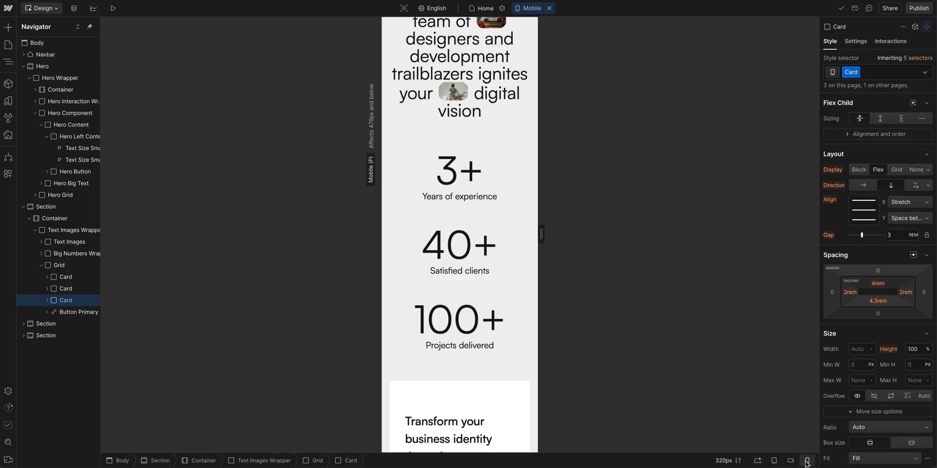
click(774, 461)
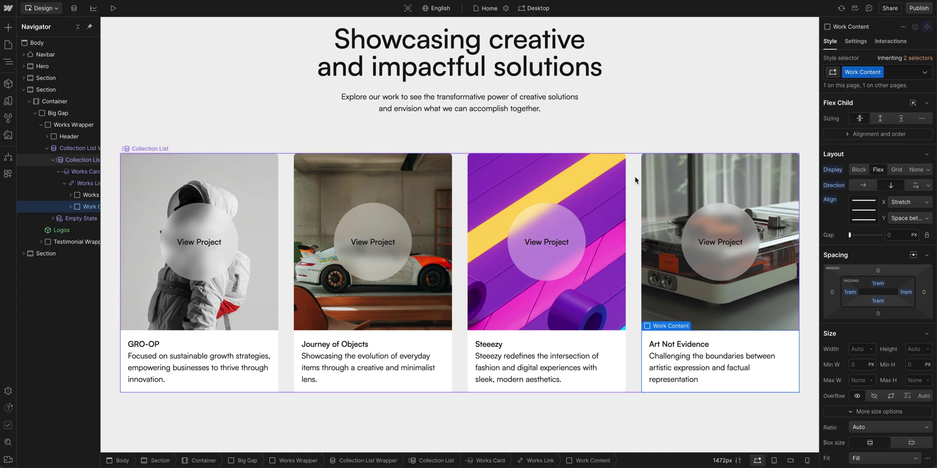
Reduce the project Collection List grid from 4 to 2 columns
click(636, 180)
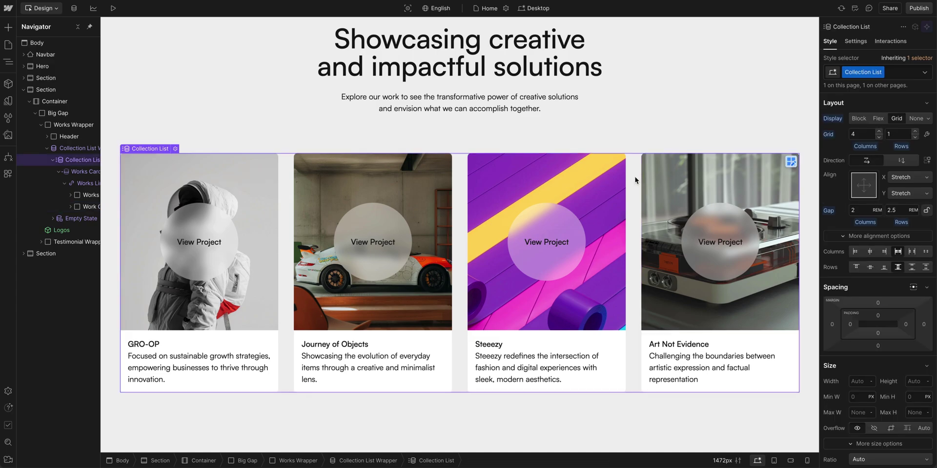
click(878, 137)
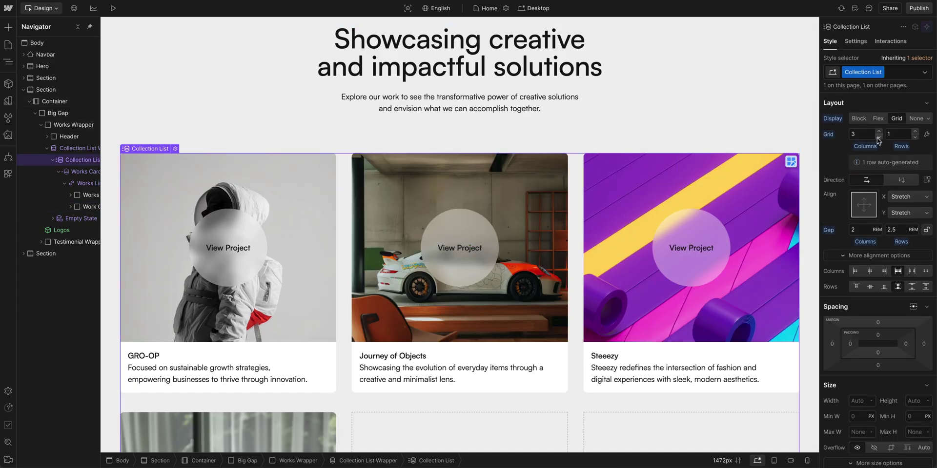
click(878, 138)
scroll(841, 215, down, 1)
scroll(841, 215, down, 3)
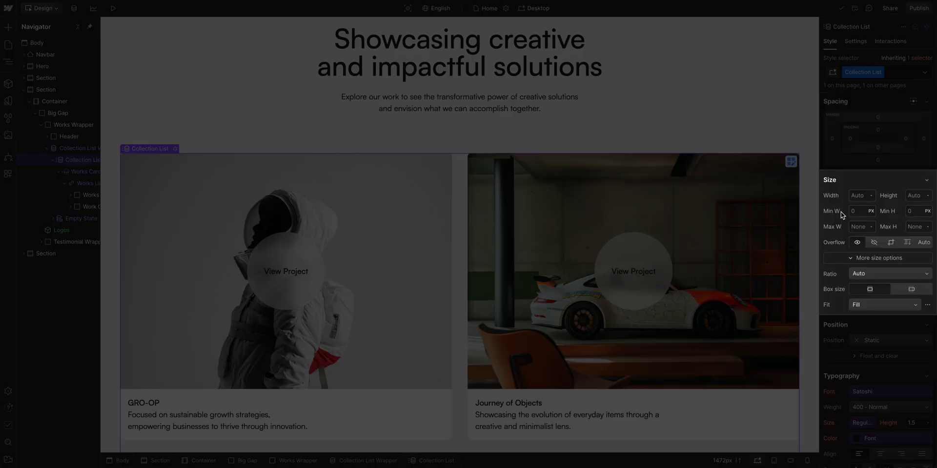
scroll(841, 215, down, 7)
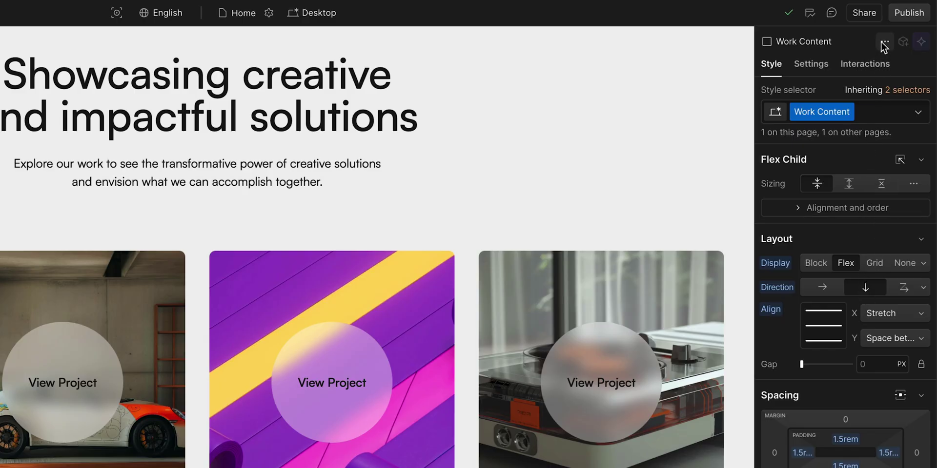
Set Work Content padding to 1.3rem after viewing its CSS, then check the Settings and Interactions tabs
click(884, 43)
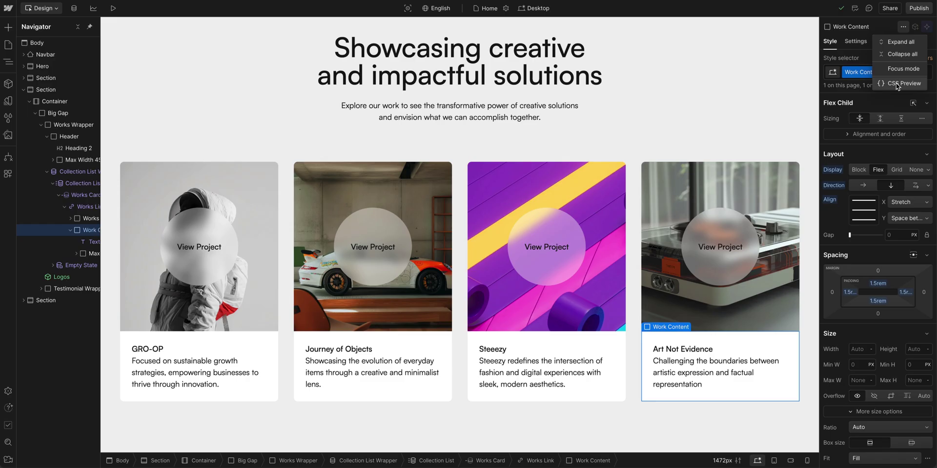
click(879, 132)
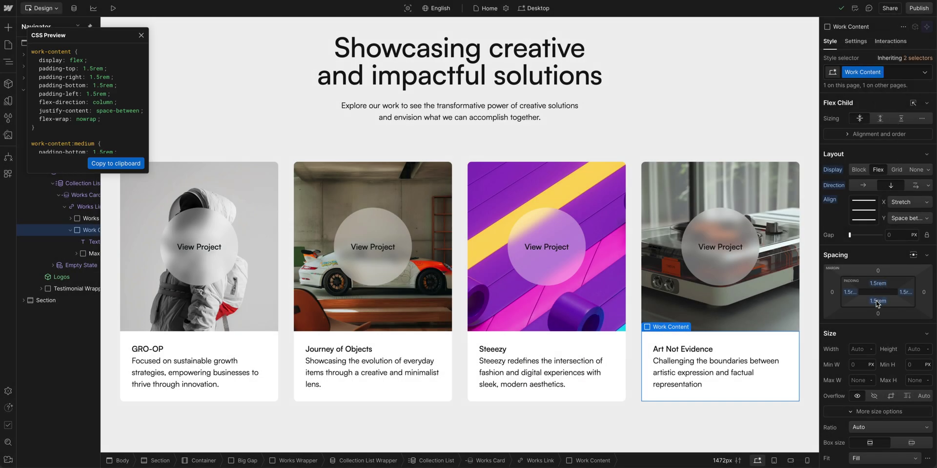
drag(876, 303, 873, 295)
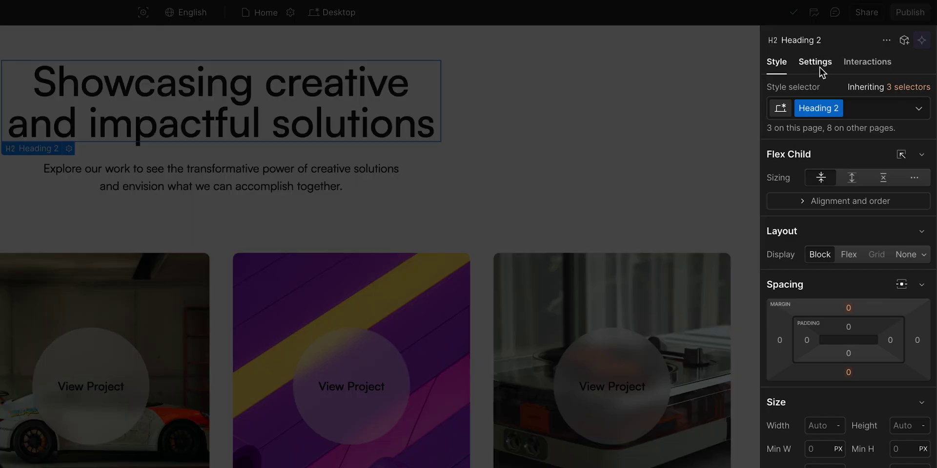
click(817, 68)
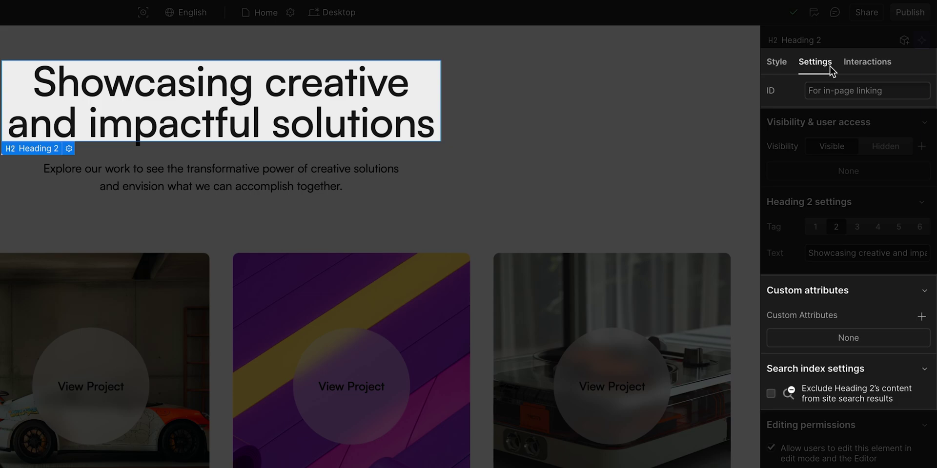
click(870, 67)
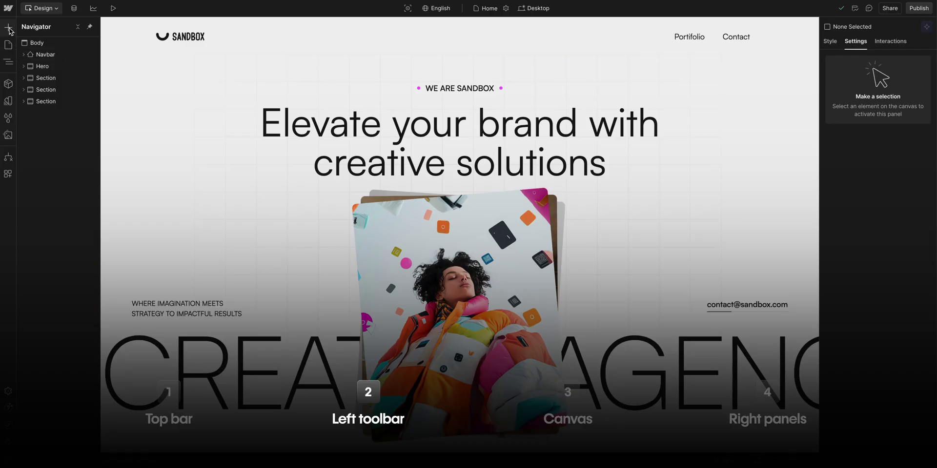
Publish the site to the staging and production domains, then return to the Style tab
click(7, 27)
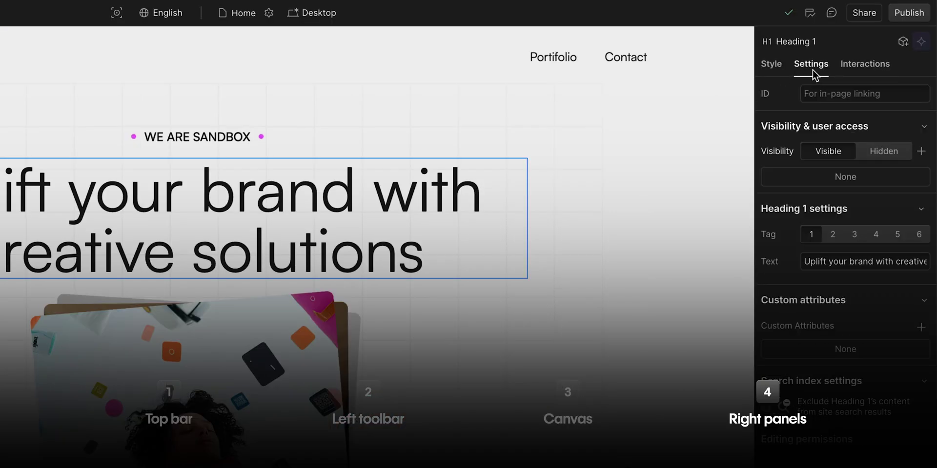
click(771, 64)
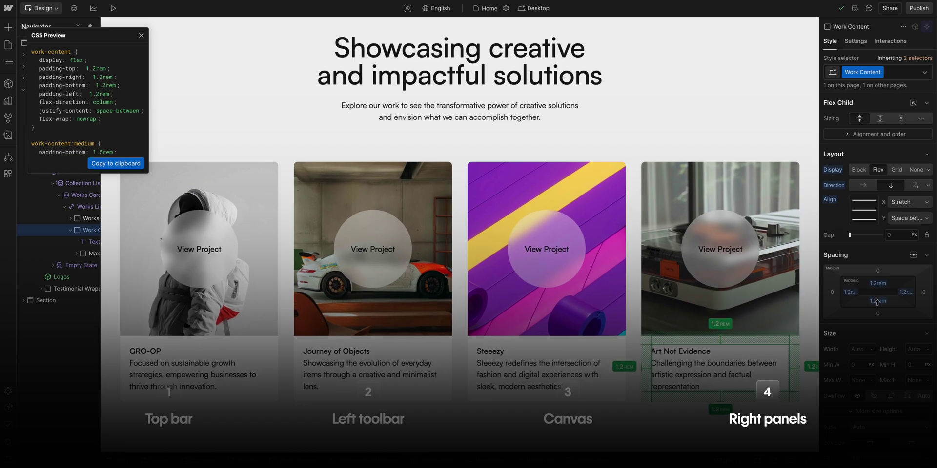